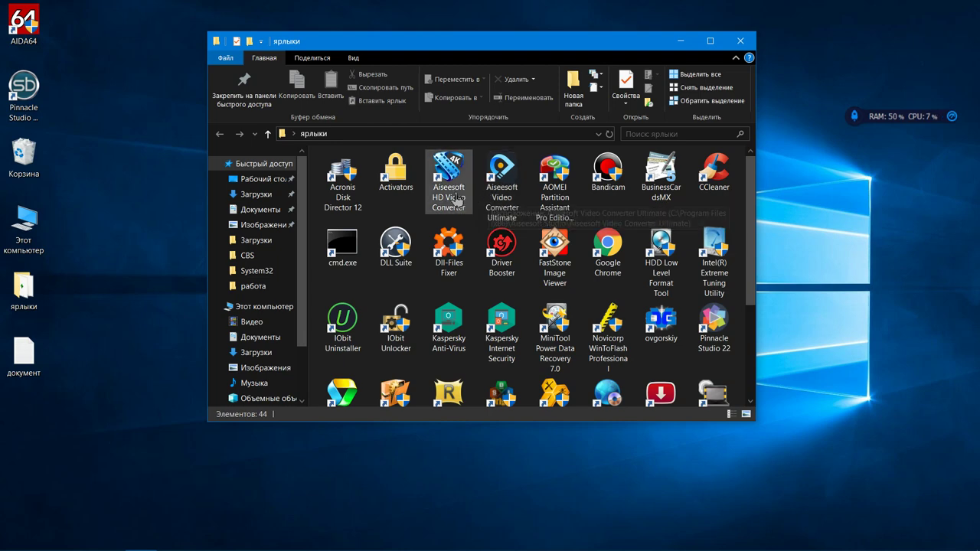
- Launch Aiseesoft HD Video Converter from the ярлыки folder and shift its window slightly lower
left_click(494, 190)
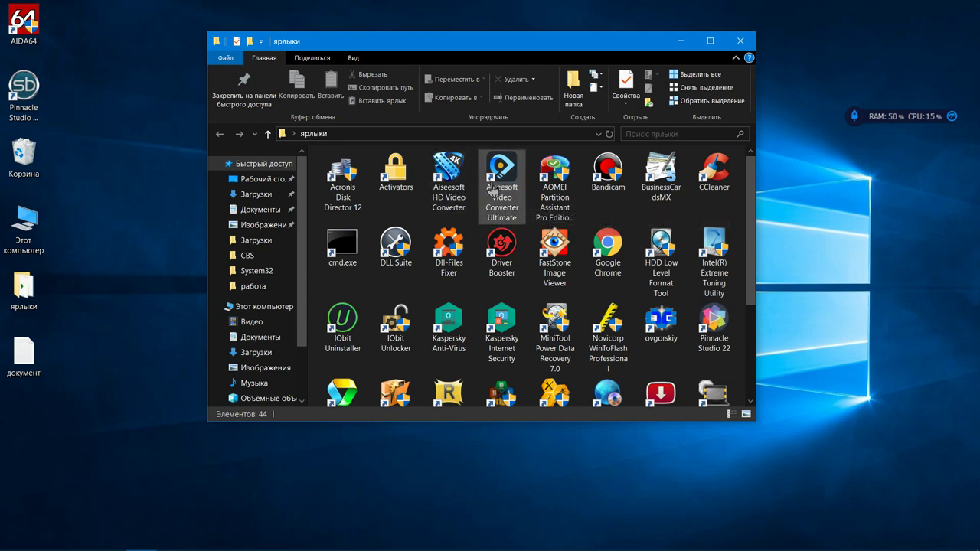
left_click(457, 185)
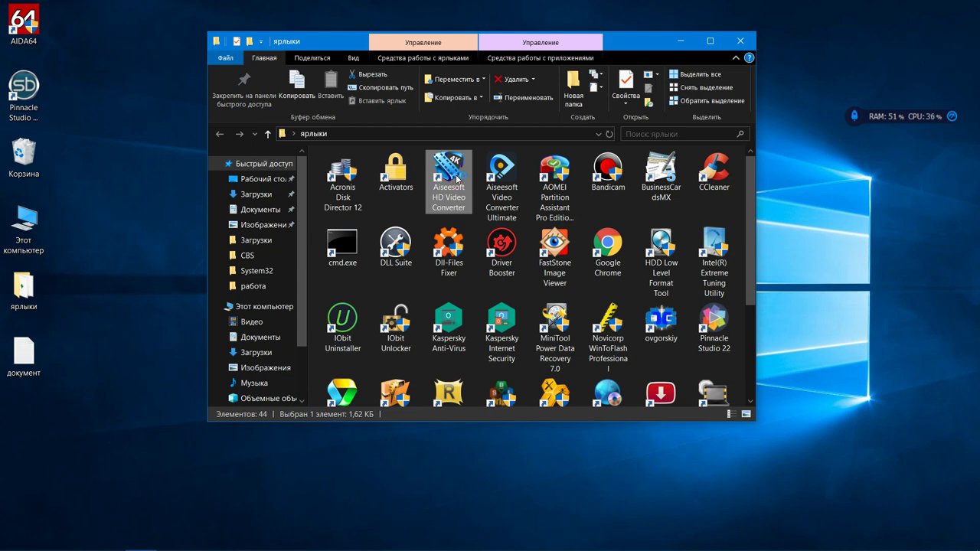
double_click(456, 178)
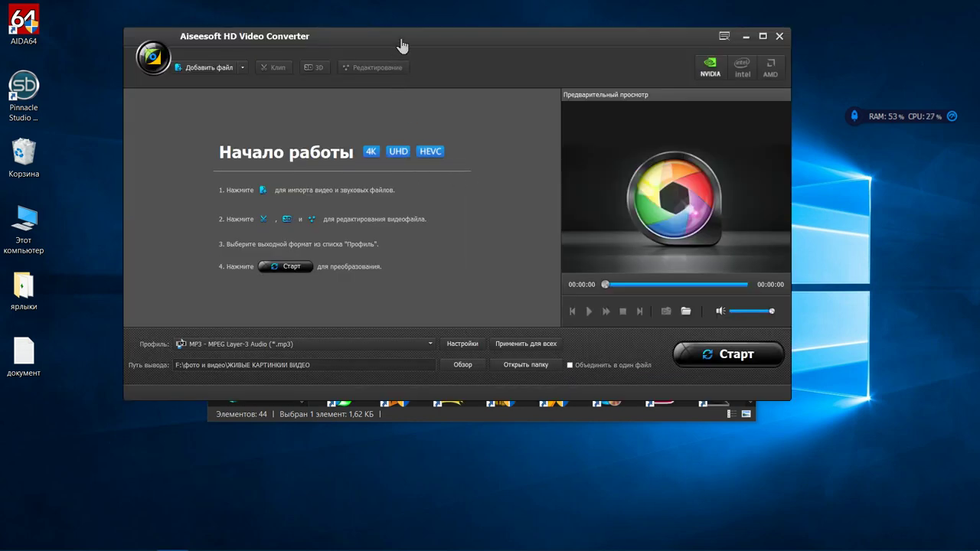
left_click_drag(403, 43, 414, 70)
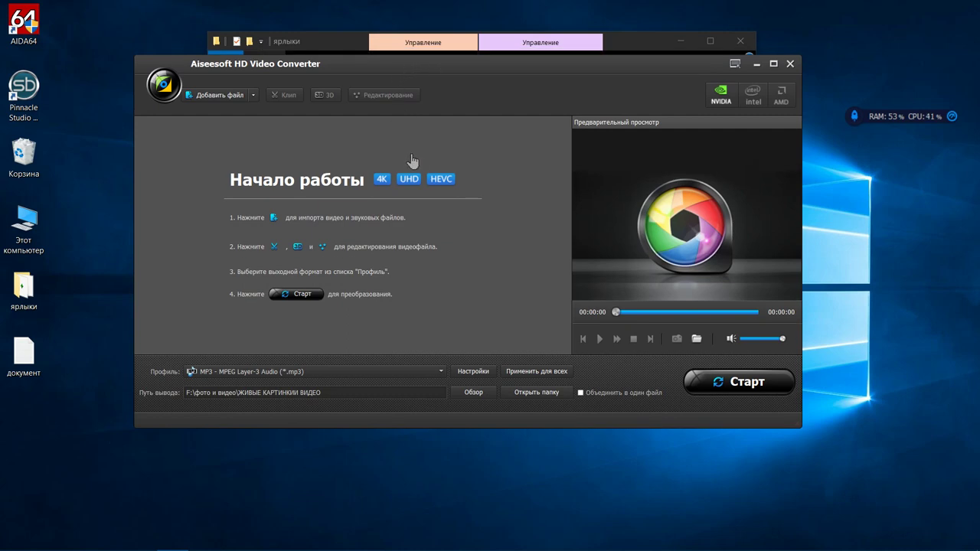
- Add the video file "Cakewalk by BandLab обзор Видео #1" from the Загрузки folder to the conversion list
left_click(253, 95)
left_click(251, 110)
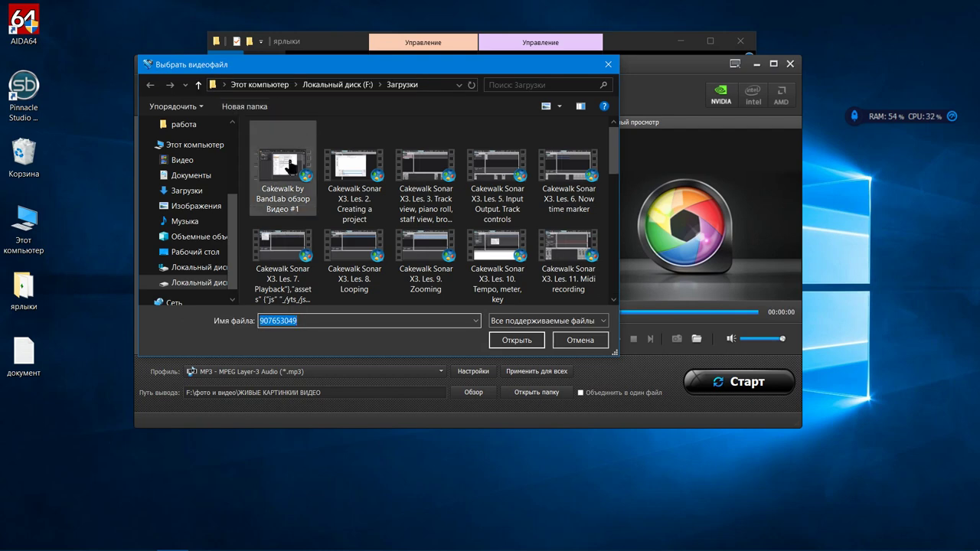
left_click(291, 164)
left_click(508, 341)
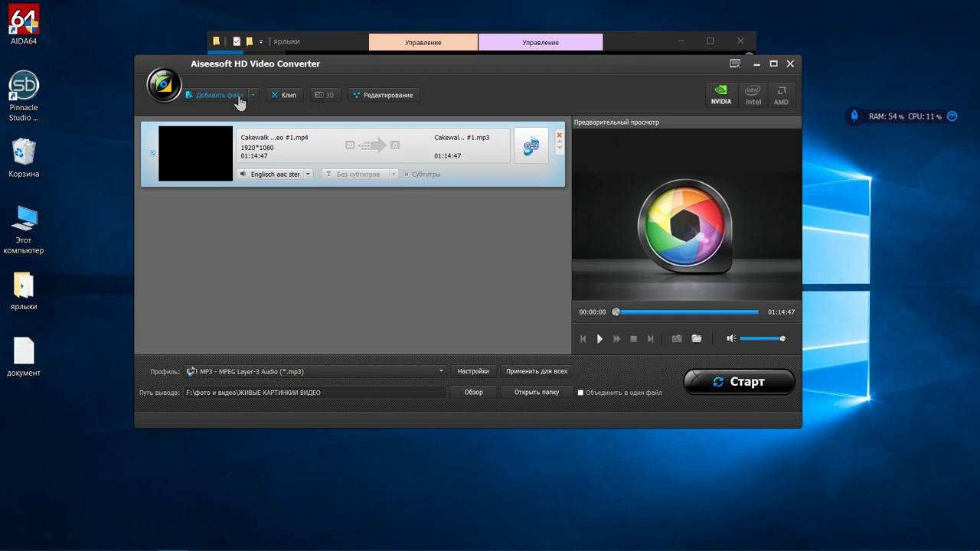
- Preview the added video at two points in the clip trimming window and close it without trimming
left_click(283, 96)
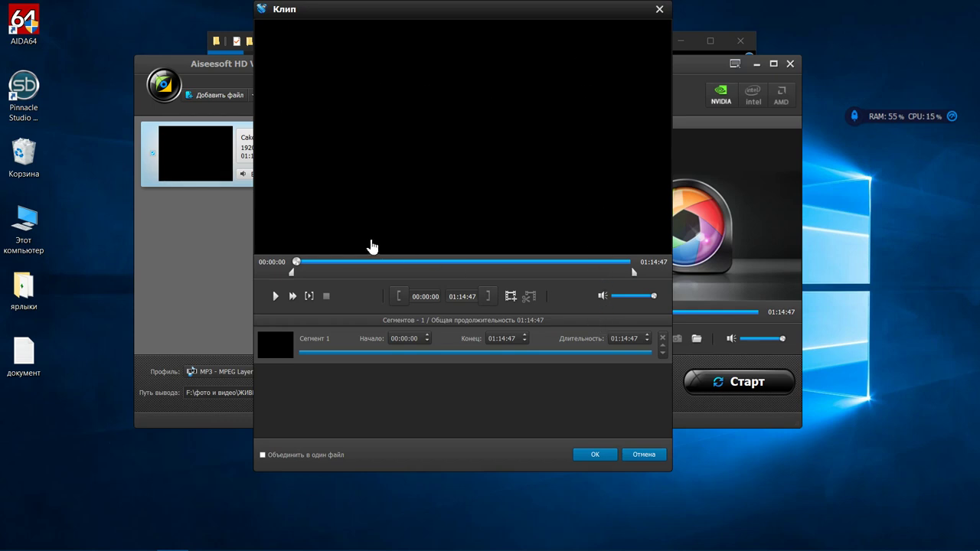
left_click(432, 261)
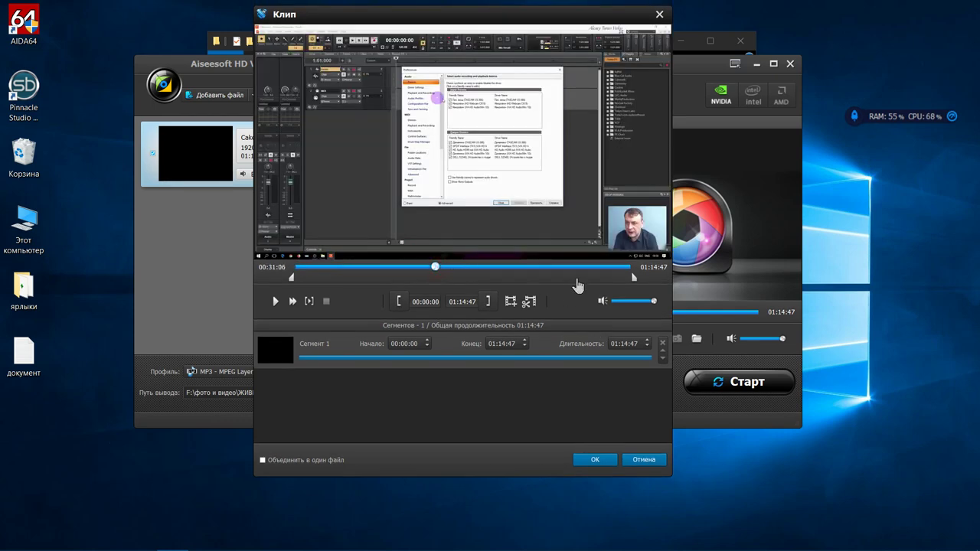
left_click(582, 262)
left_click(659, 14)
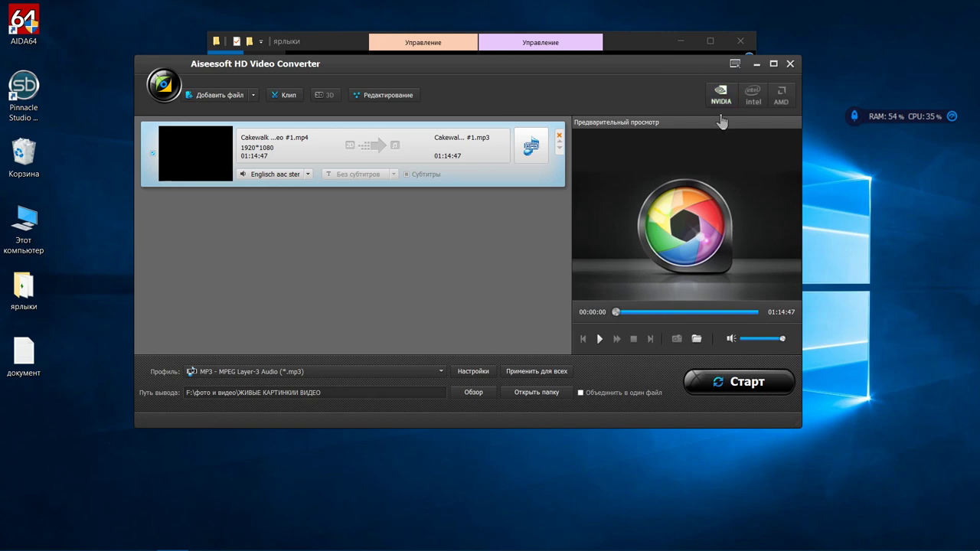
- Mute the preview playback in the video's editing window and view the cropping settings
left_click(385, 97)
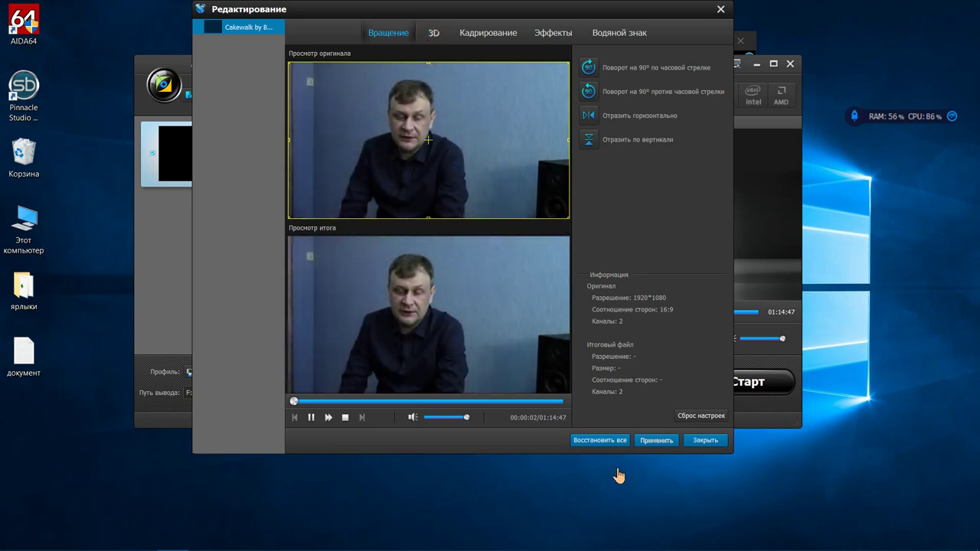
left_click(438, 419)
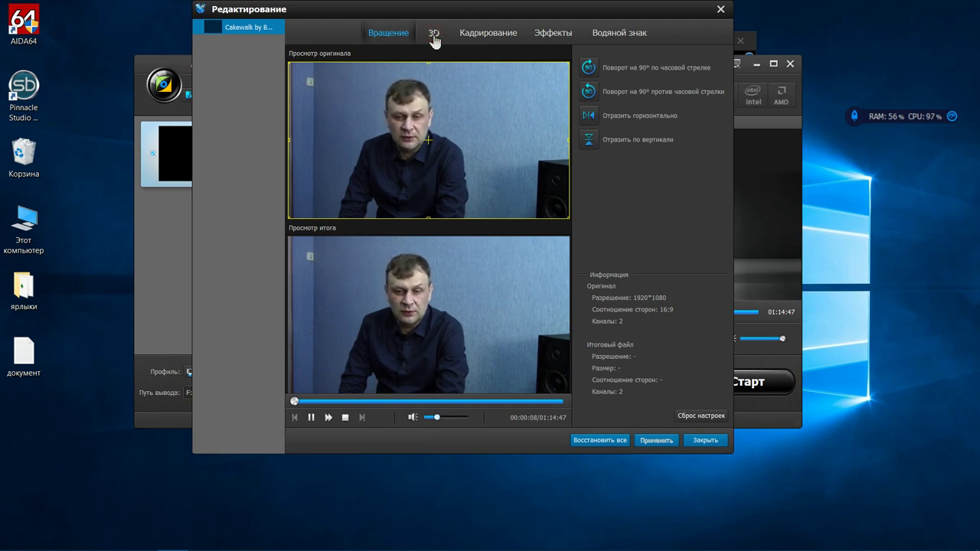
left_click(474, 40)
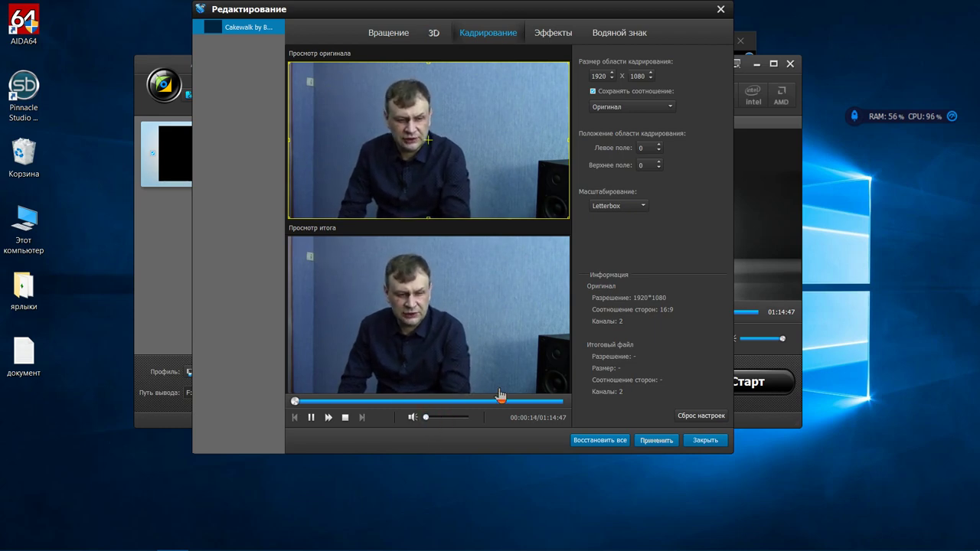
- Set the video's audio volume effect to 97% and its brightness to 14
left_click(556, 36)
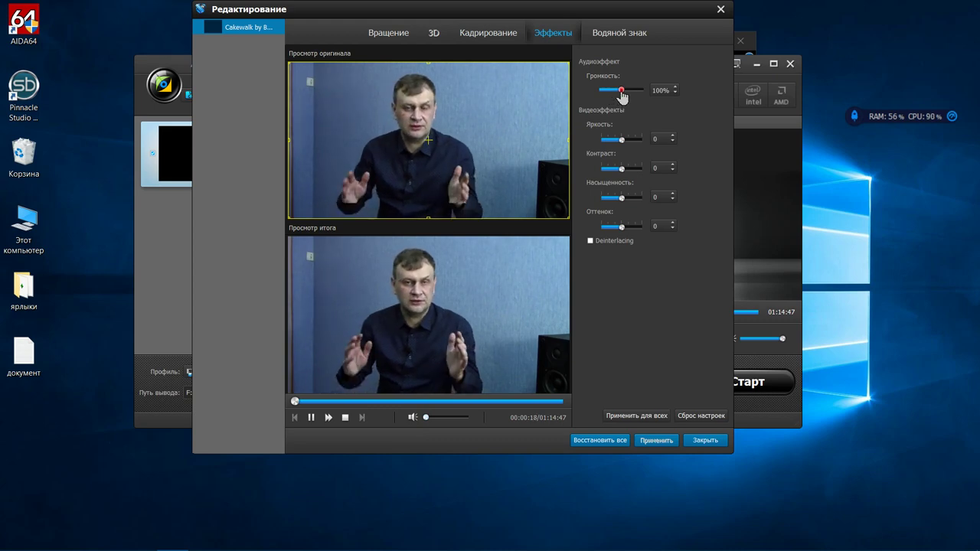
left_click_drag(621, 90, 619, 91)
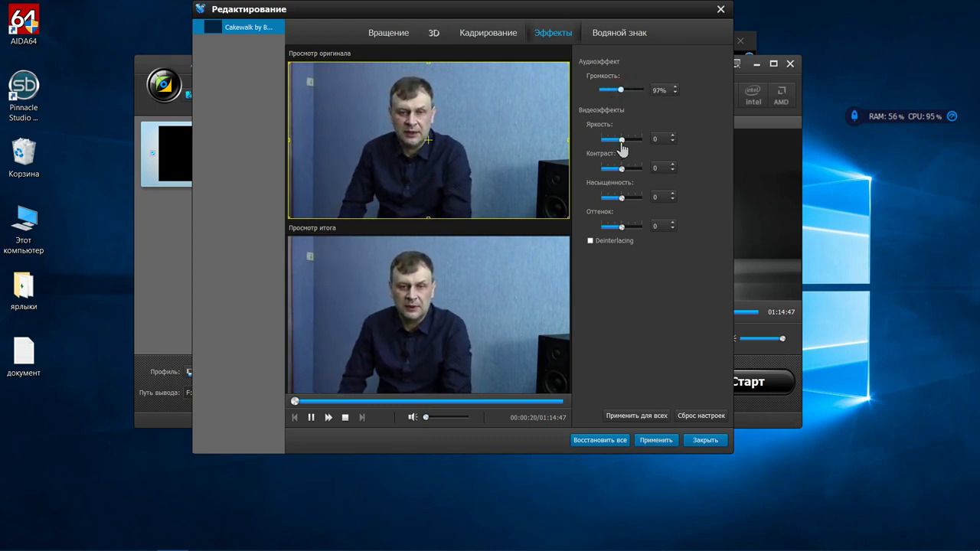
left_click_drag(621, 143, 624, 147)
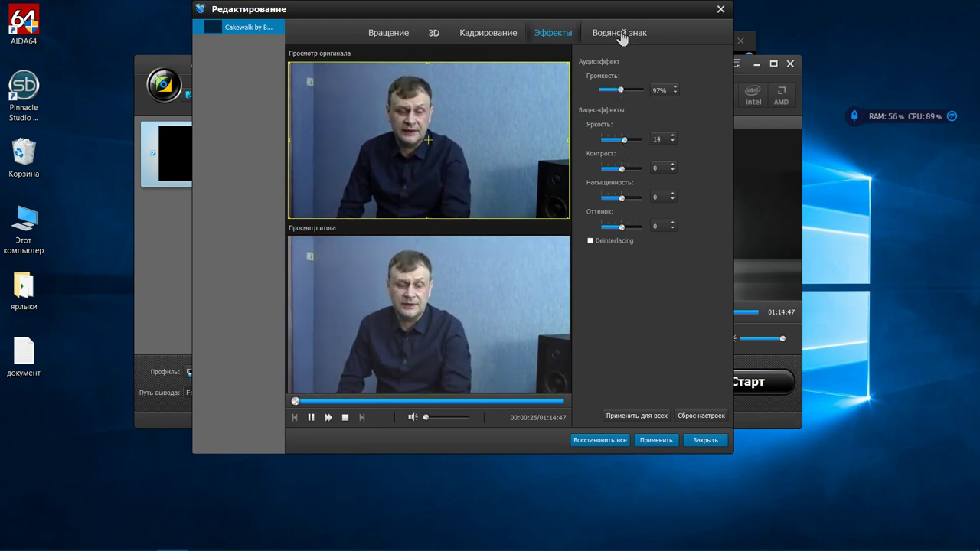
- Rotate the video 90° clockwise four times and close the editing window without applying the edits
left_click(467, 34)
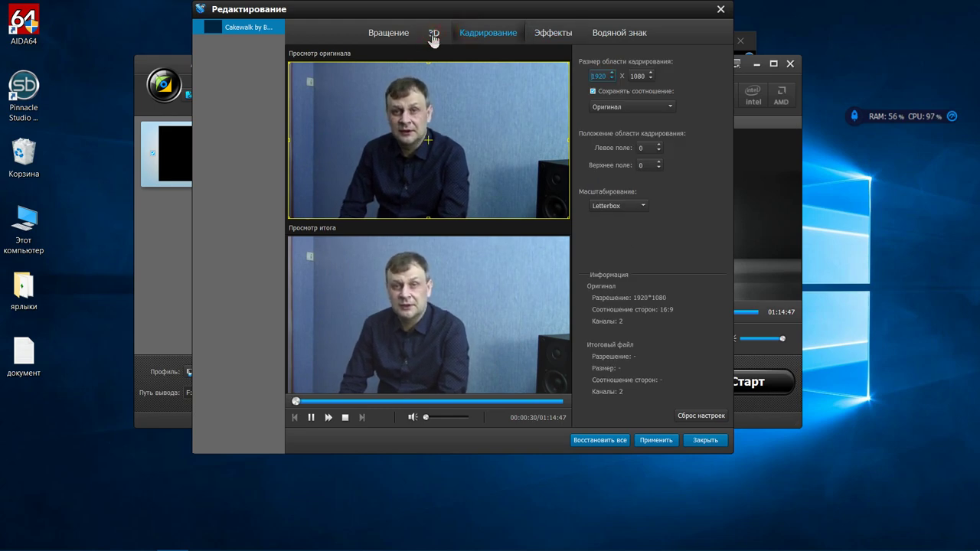
left_click(392, 34)
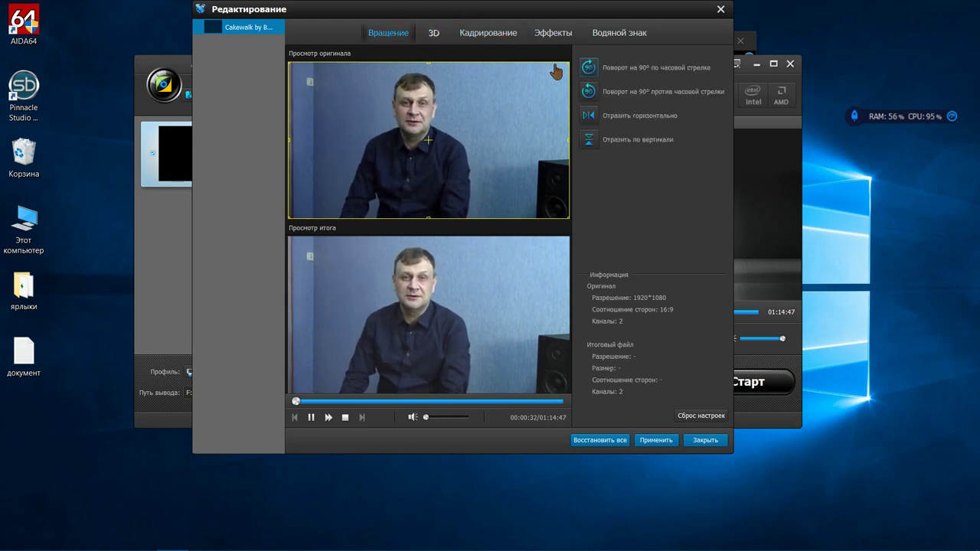
left_click(587, 70)
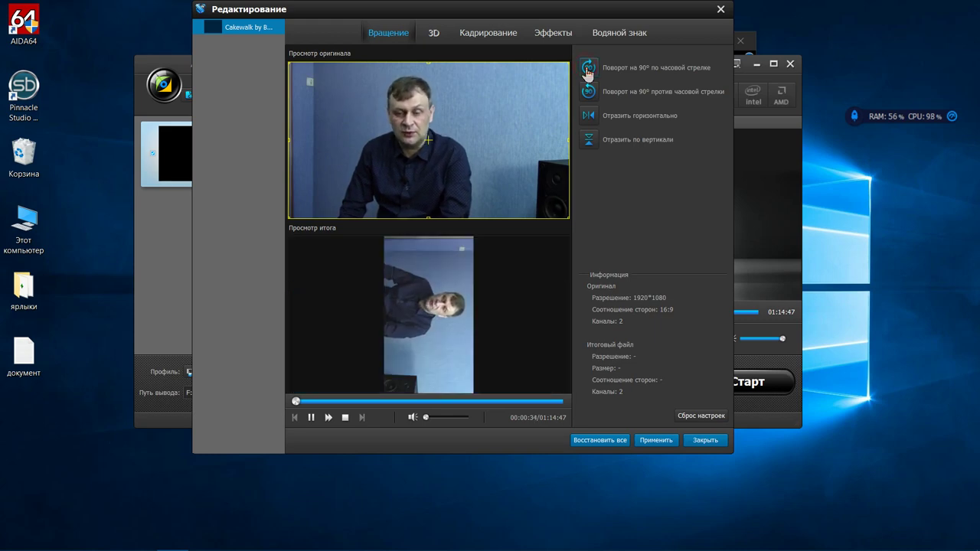
left_click(588, 68)
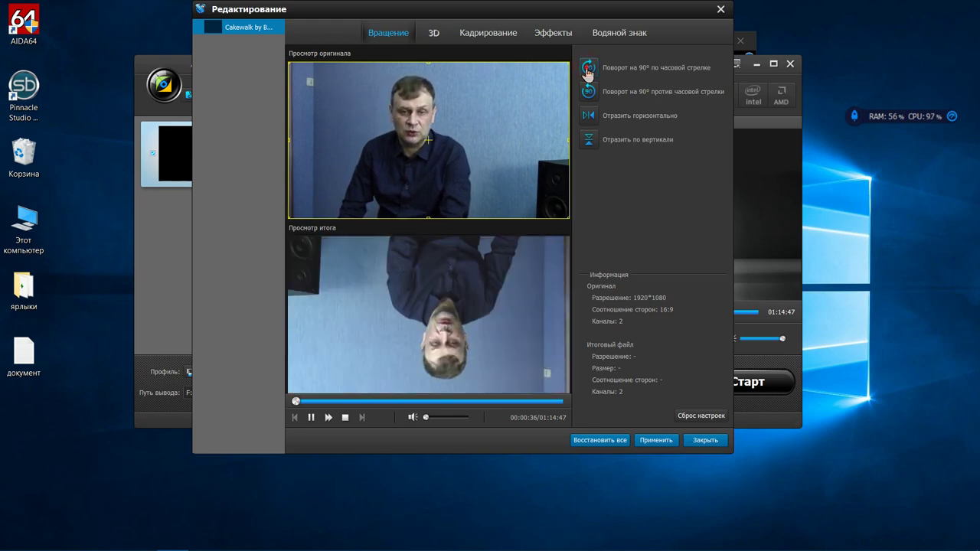
left_click(587, 68)
left_click(587, 69)
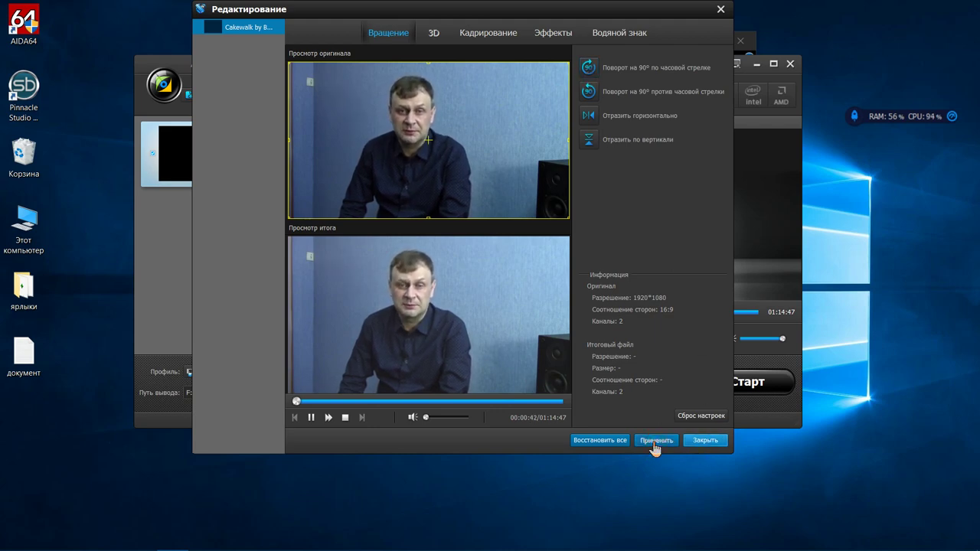
left_click(697, 440)
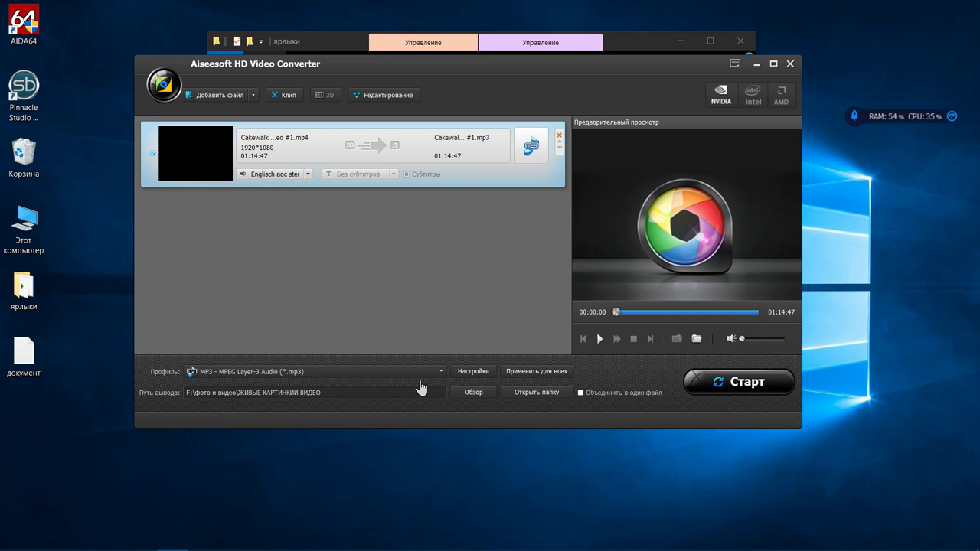
- Look through the output folder choices on local disk F: and accept the folder already selected
left_click(474, 393)
scroll(513, 321, "down", 5)
scroll(514, 322, "up", 1)
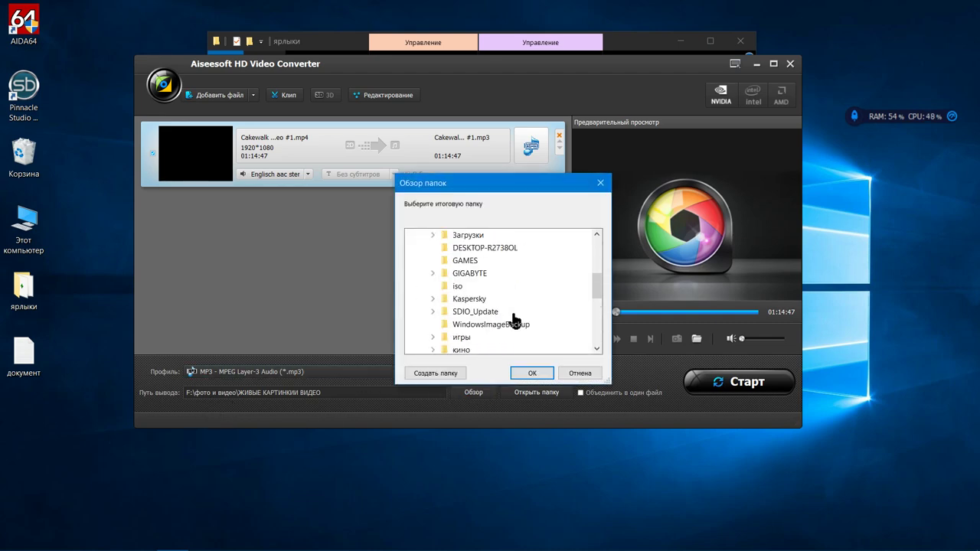
scroll(515, 320, "up", 1)
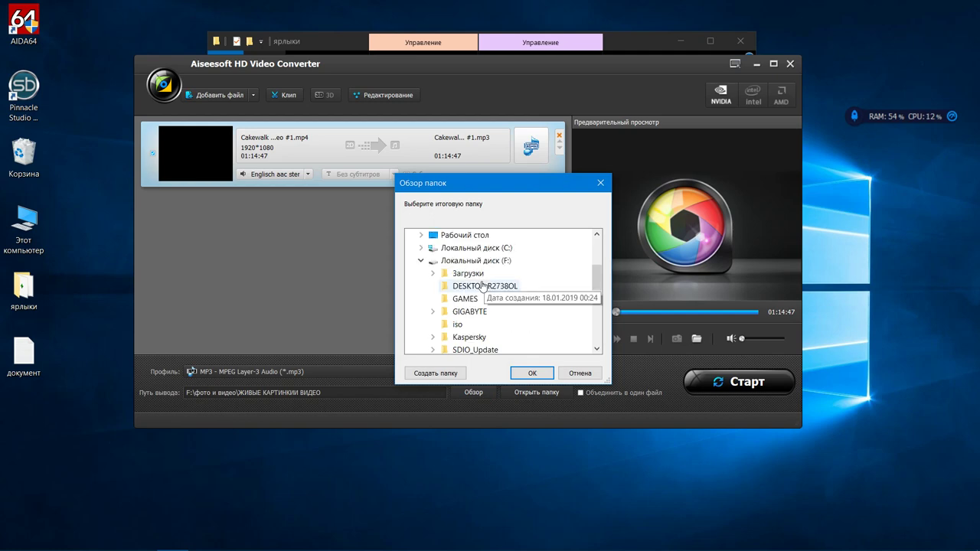
left_click(535, 370)
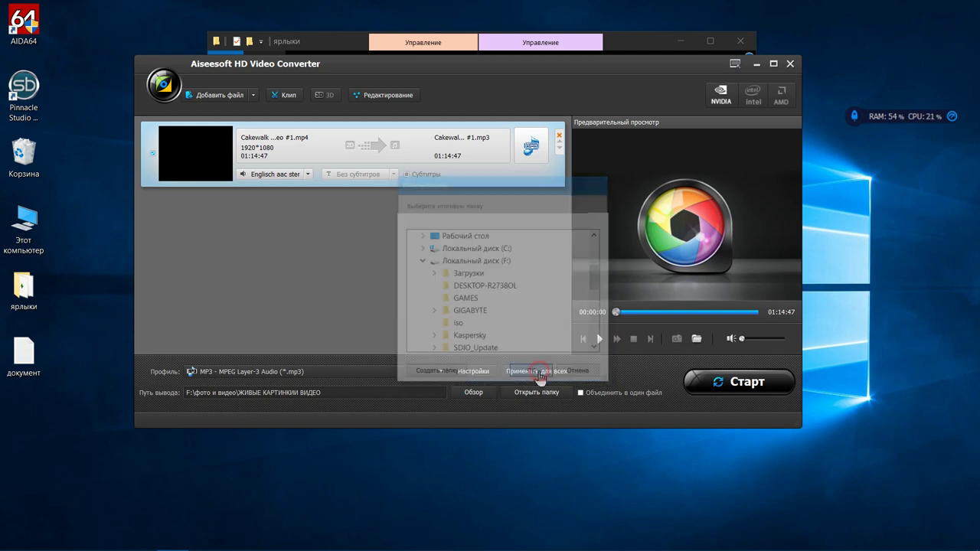
- Examine the output profile categories, from common audio and video formats to device presets, and close the list without changing the profile
left_click(440, 373)
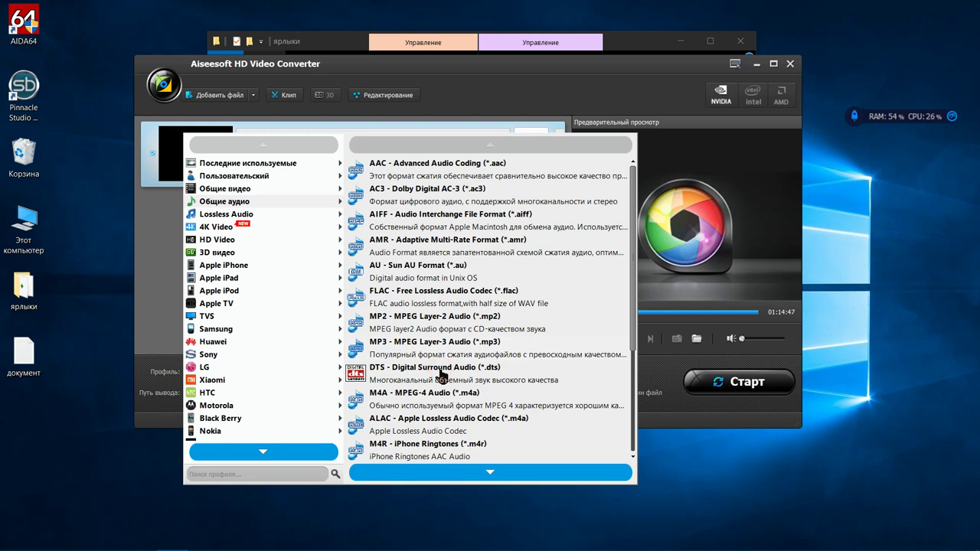
scroll(291, 181, "down", 2)
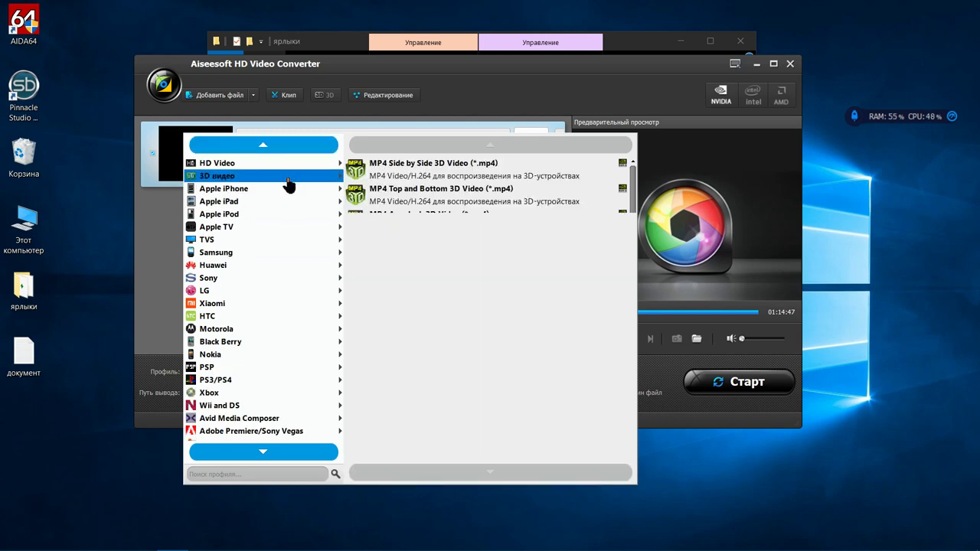
scroll(288, 185, "up", 2)
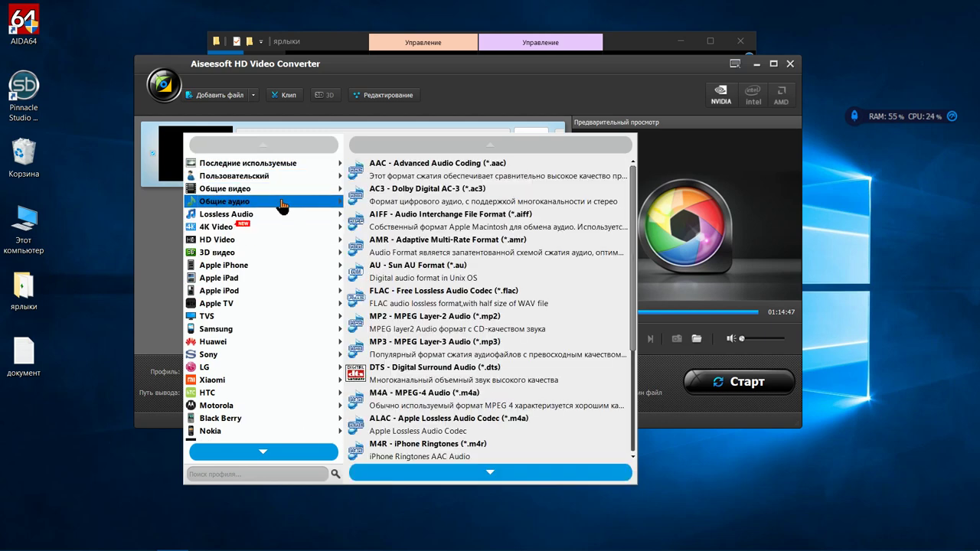
mouse_move(276, 230)
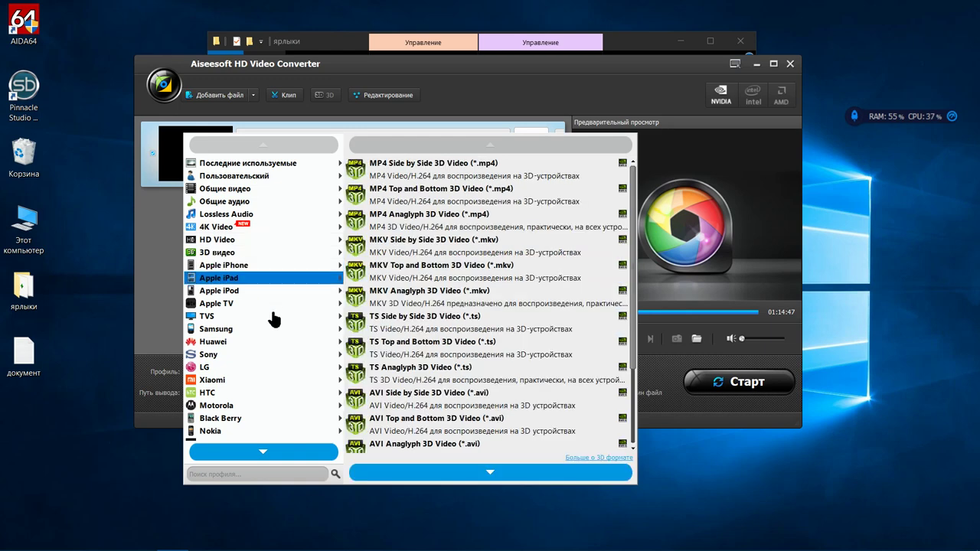
scroll(274, 320, "down", 4)
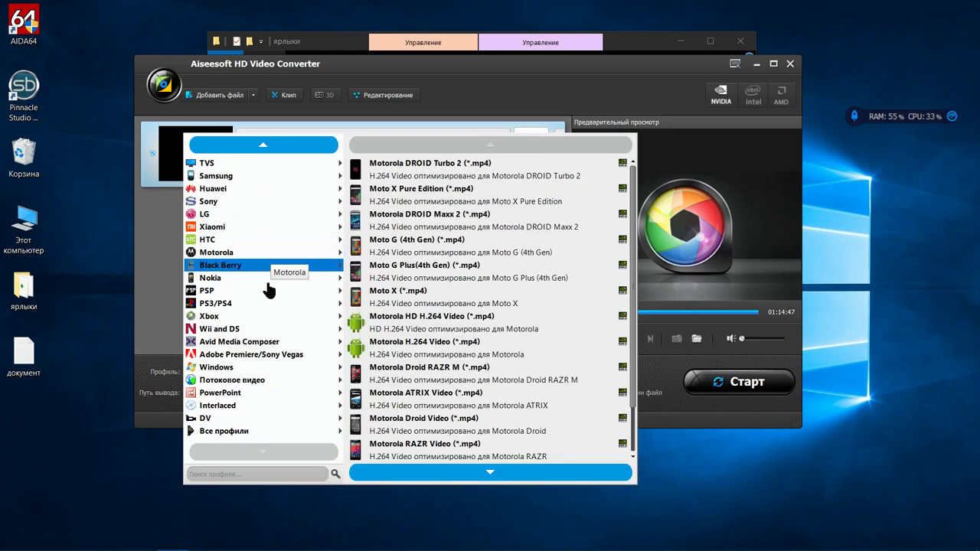
scroll(264, 429, "up", 2)
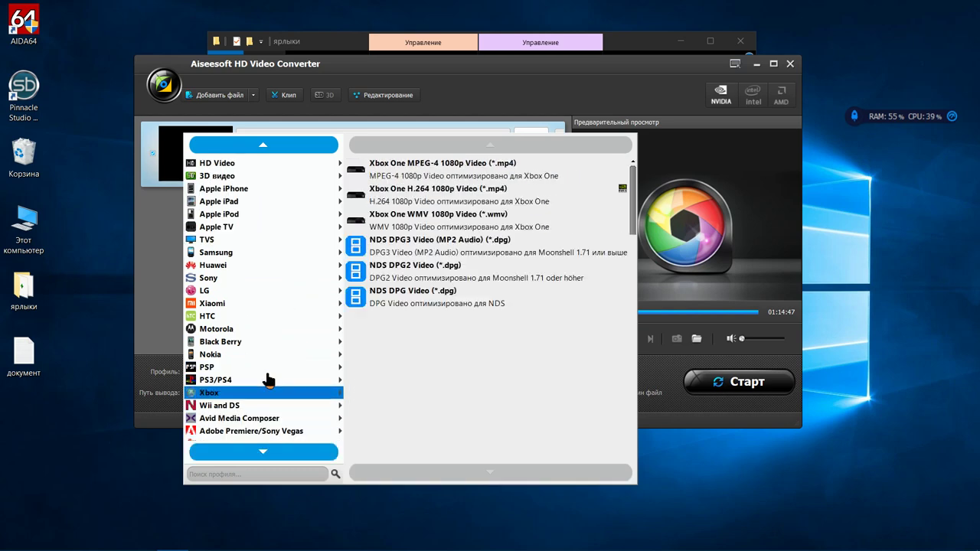
scroll(401, 252, "down", 5)
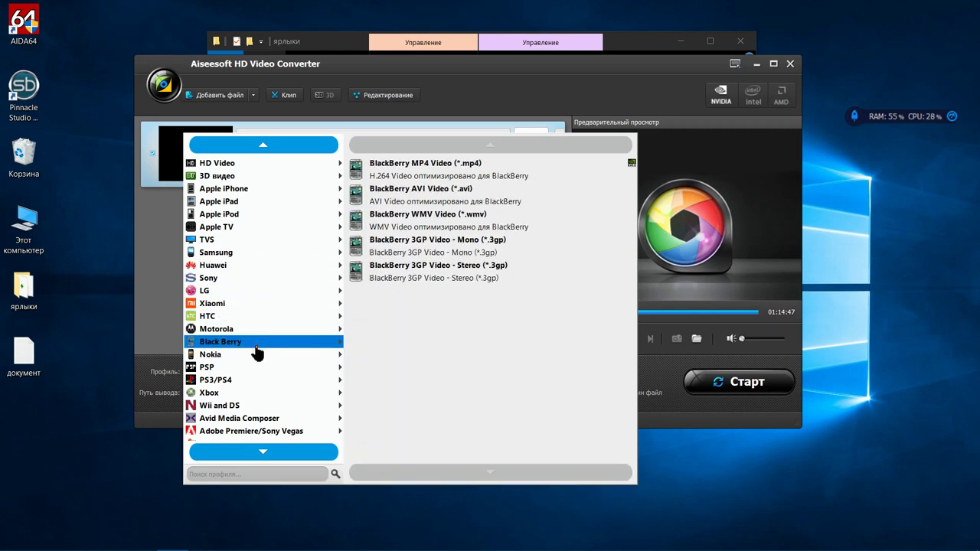
scroll(259, 344, "up", 3)
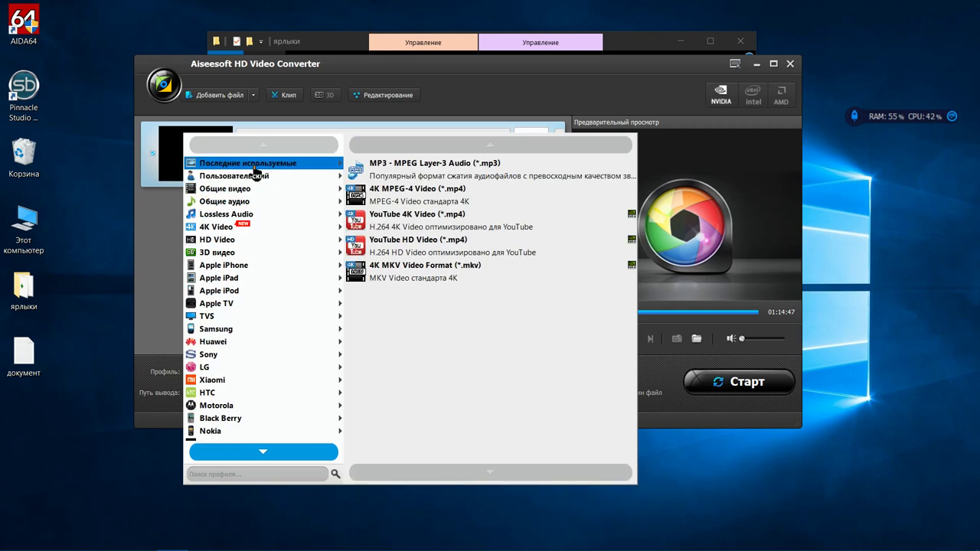
left_click(459, 393)
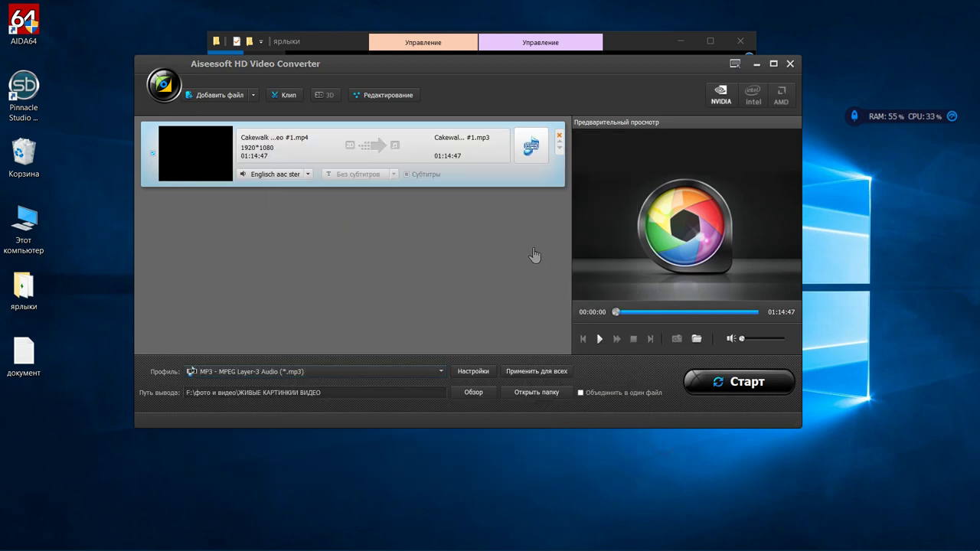
- Remove the Cakewalk video from the conversion list and close the converter
left_click(558, 139)
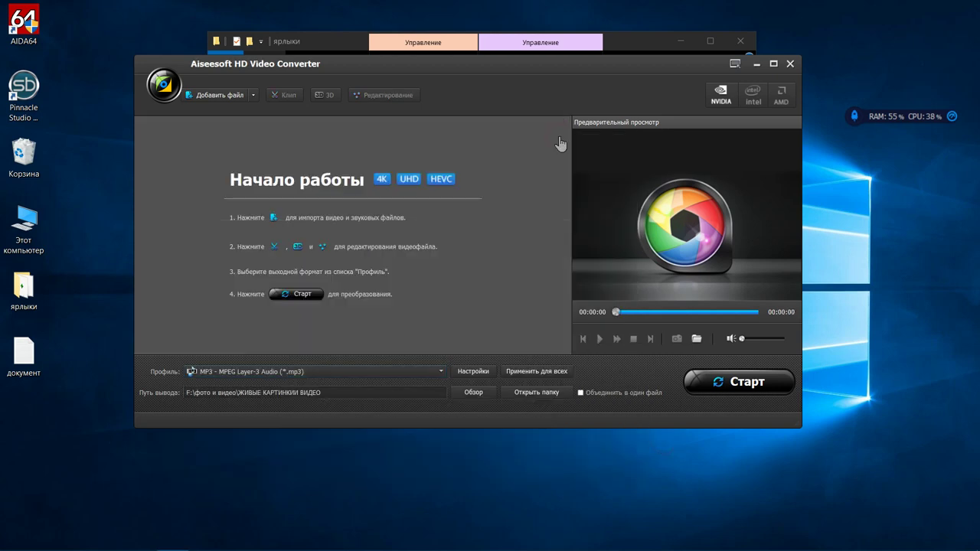
left_click(788, 67)
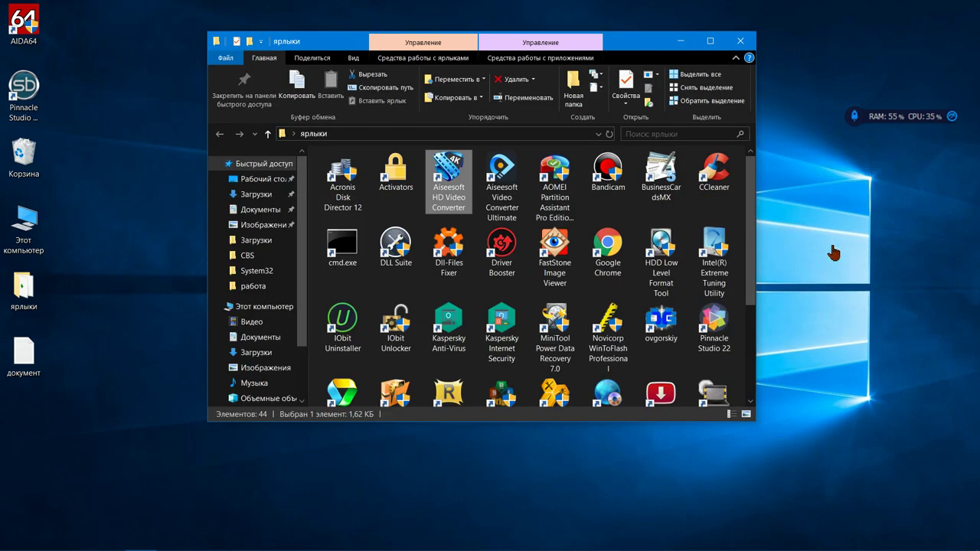
- Switch to Aiseesoft Video Converter Ultimate by launching it from the shortcuts folder and bringing its window forward
left_click(501, 180)
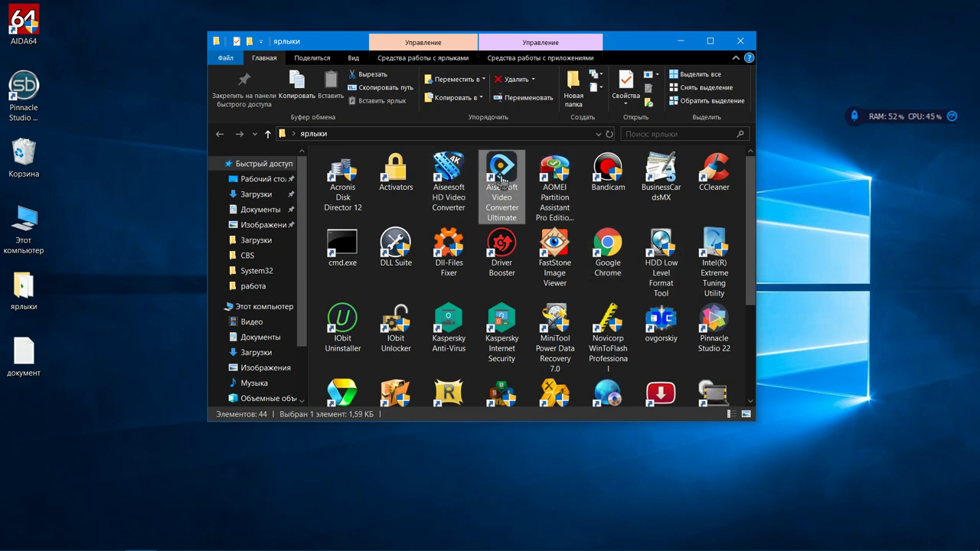
double_click(502, 179)
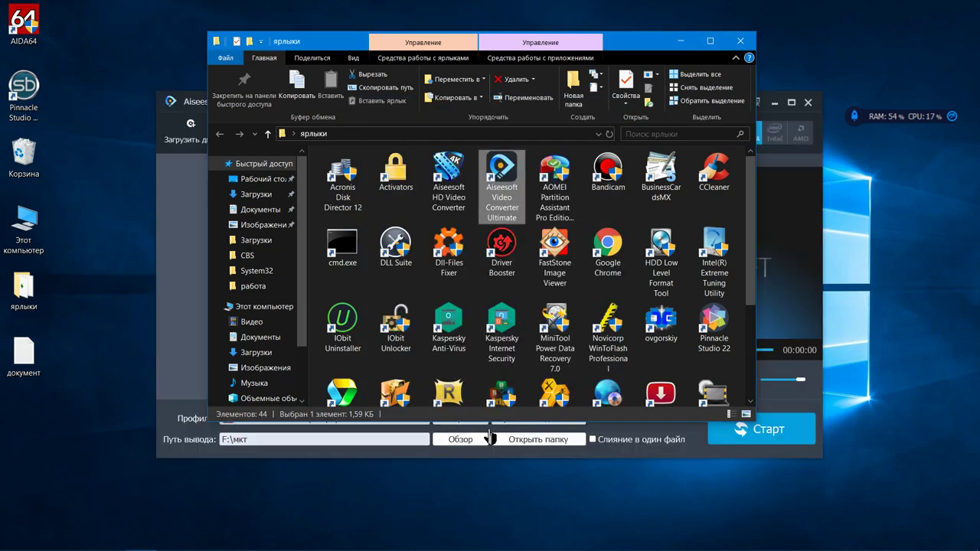
left_click(777, 248)
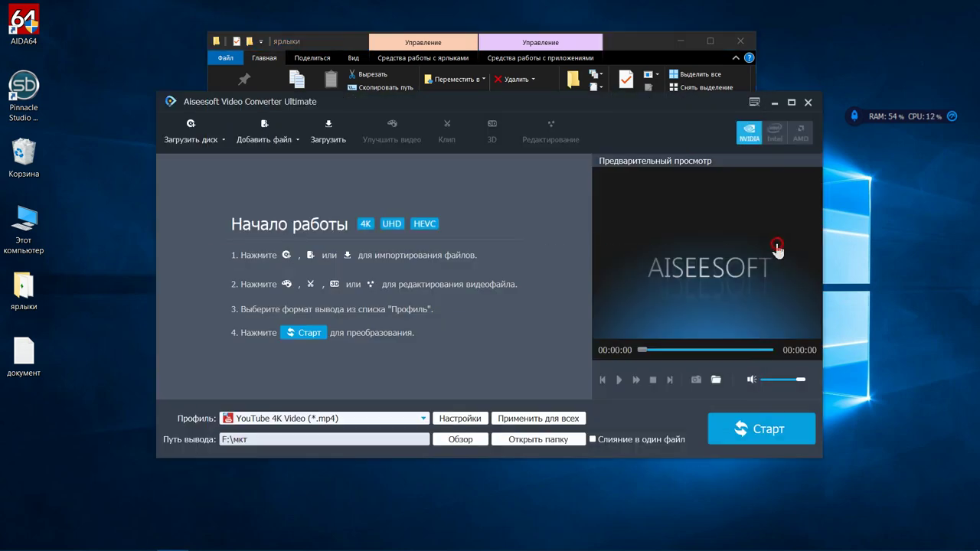
- Open the DVD folder chooser for loading a disc and cancel it without choosing a folder
left_click(196, 141)
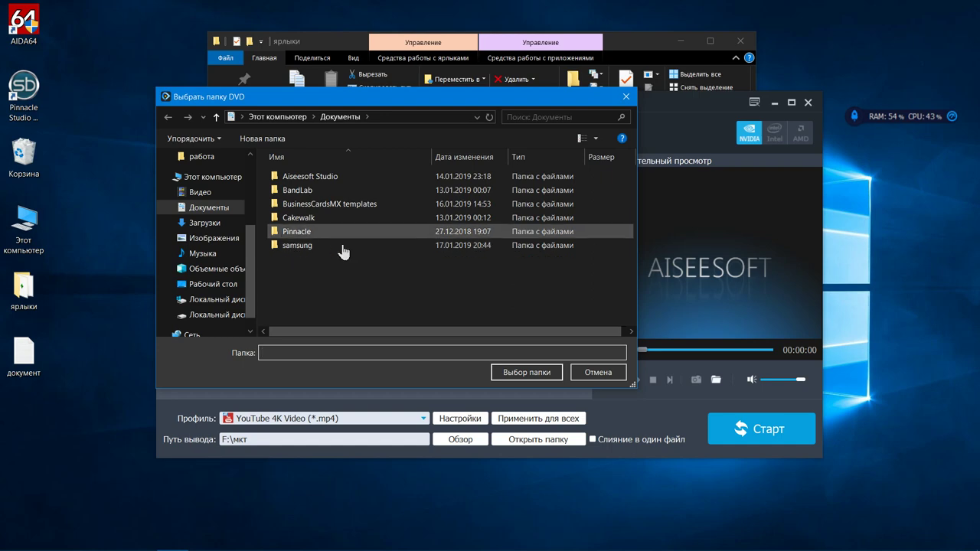
left_click(590, 373)
- Add the video "Cakewalk by BandLab обзор Видео #1" from the Загрузки folder on local disk F
left_click(266, 130)
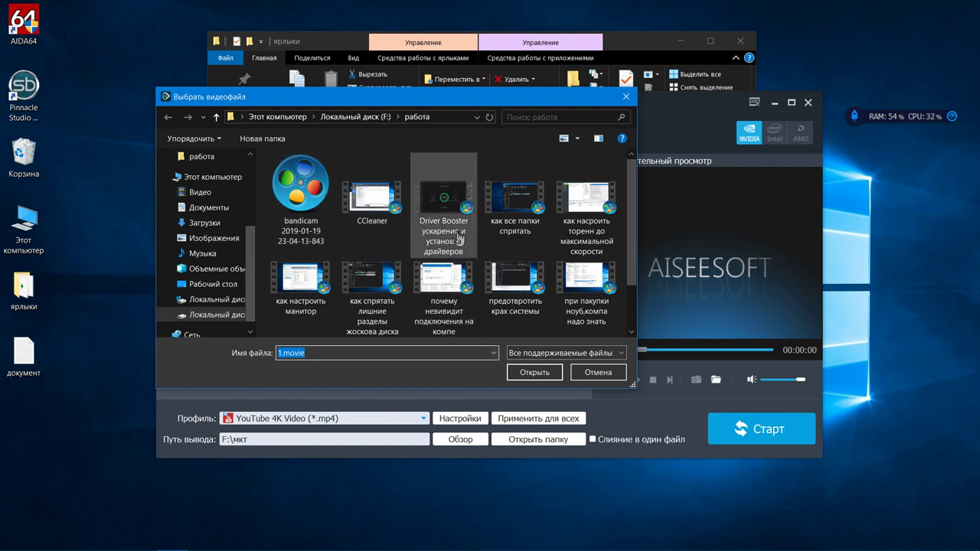
scroll(434, 229, "down", 1)
scroll(427, 218, "up", 1)
left_click(222, 314)
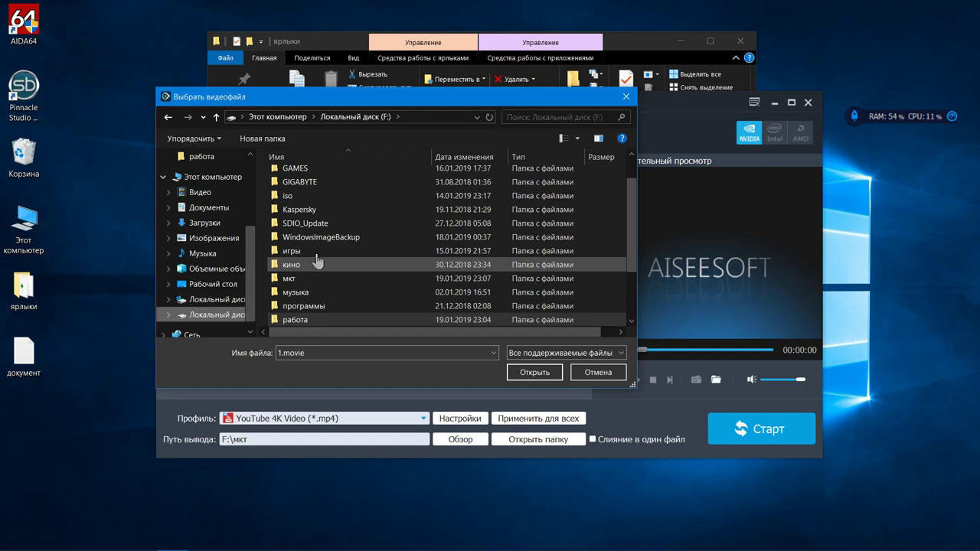
scroll(332, 284, "down", 1)
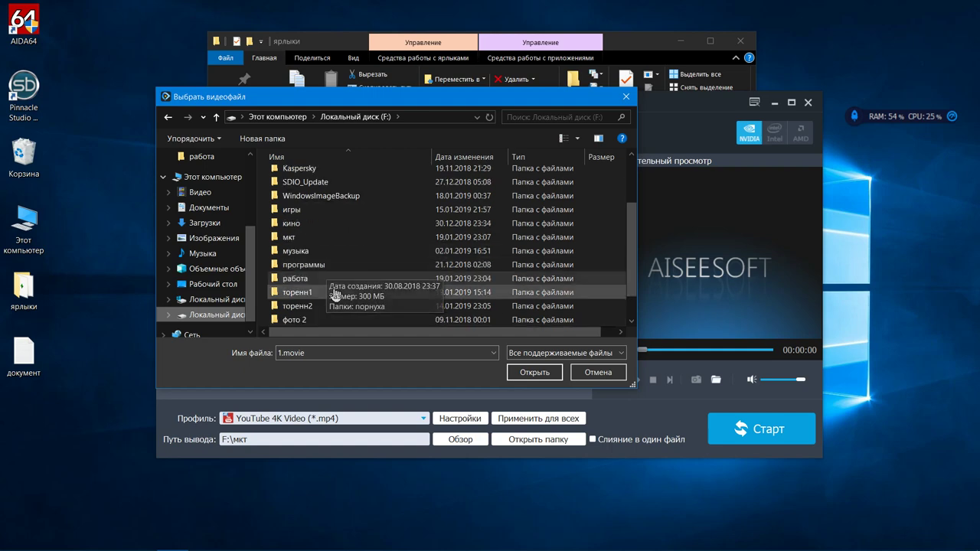
scroll(317, 203, "up", 2)
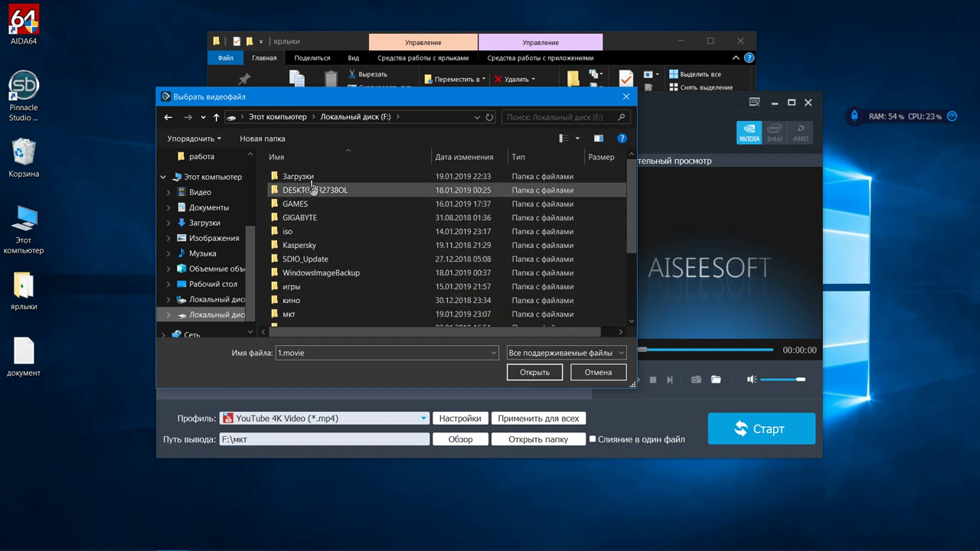
double_click(314, 178)
left_click(314, 182)
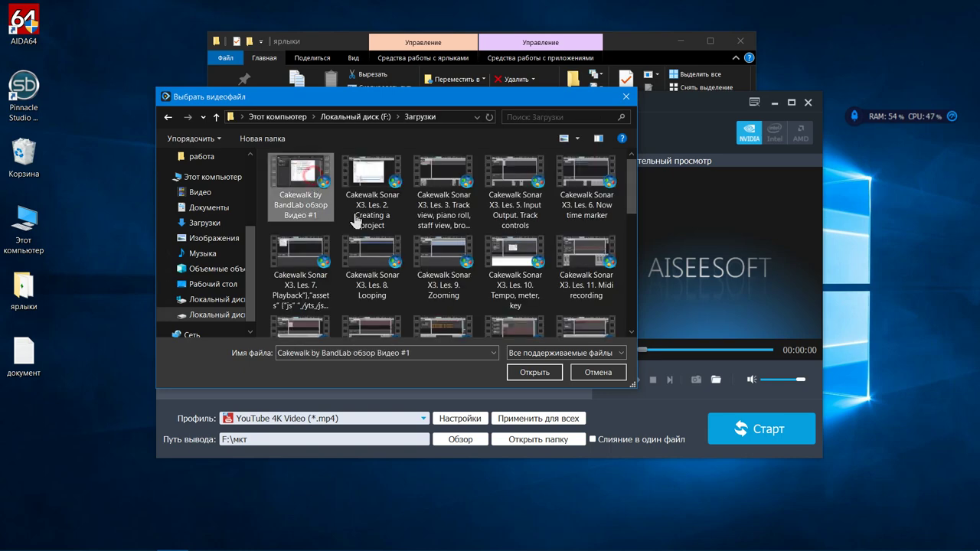
left_click(533, 372)
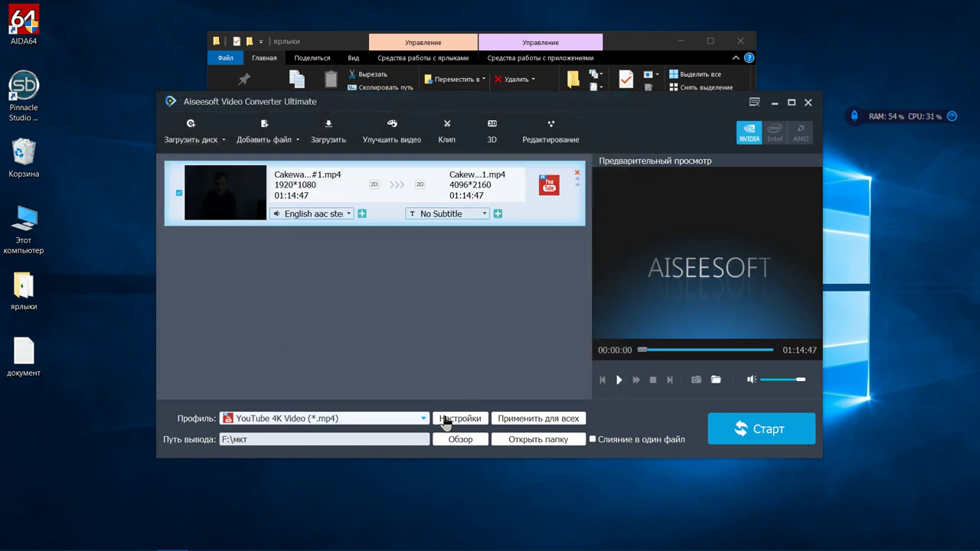
- Examine the output profile categories, including lossless audio, 4K, HD, 3D and device presets, and close the list without changing the profile
left_click(423, 418)
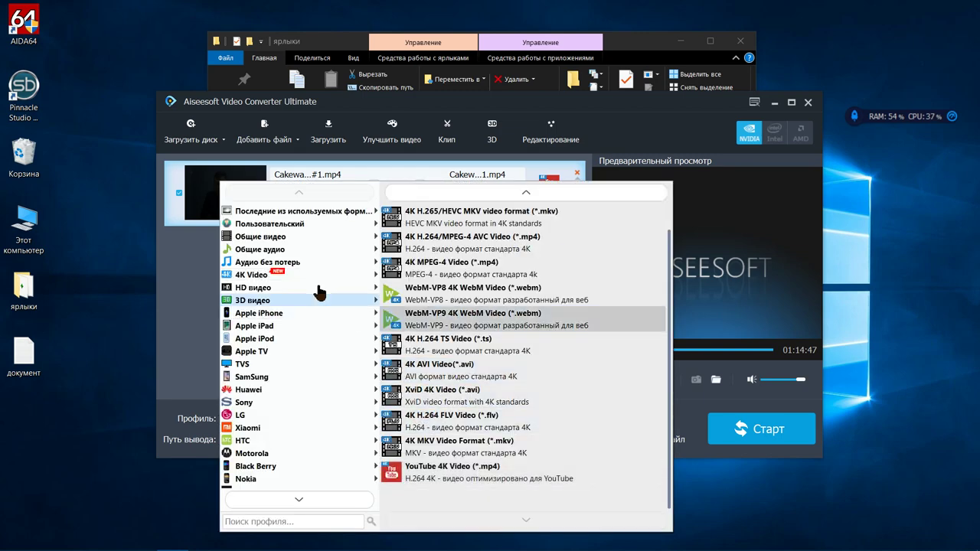
left_click(310, 262)
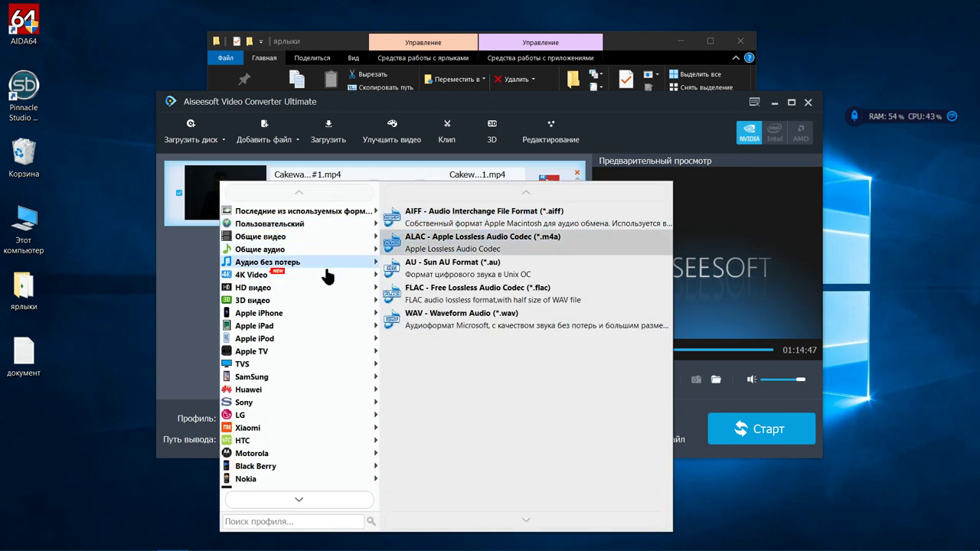
scroll(327, 275, "down", 2)
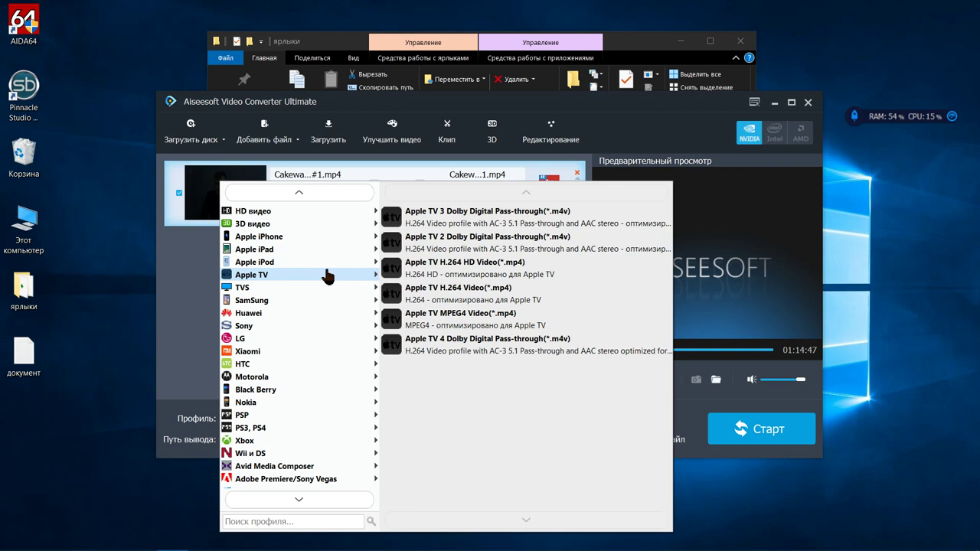
scroll(324, 284, "down", 2)
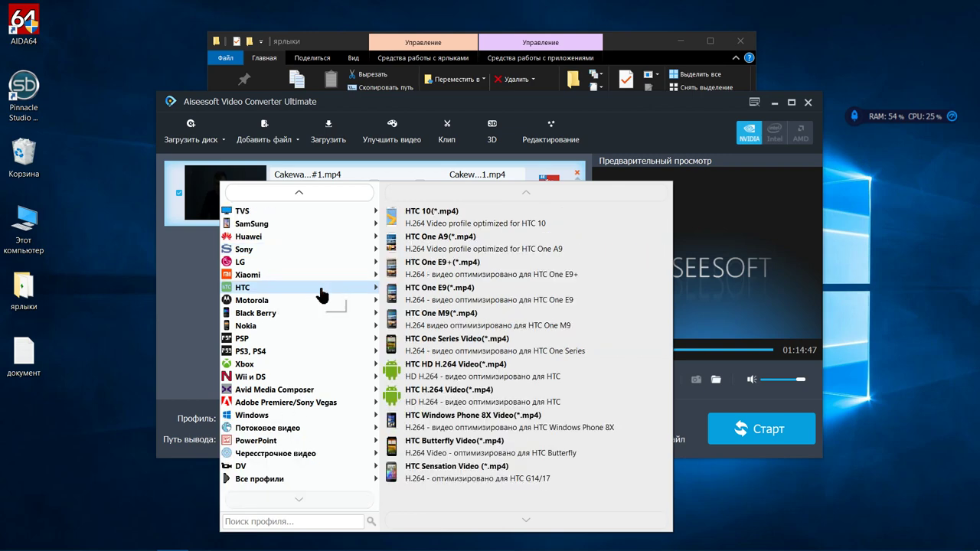
mouse_move(314, 421)
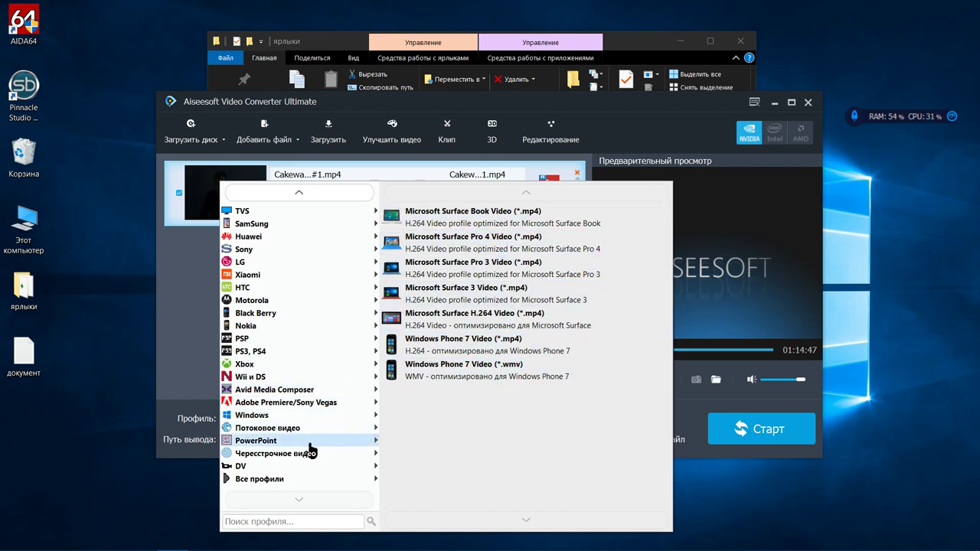
scroll(314, 451, "up", 1)
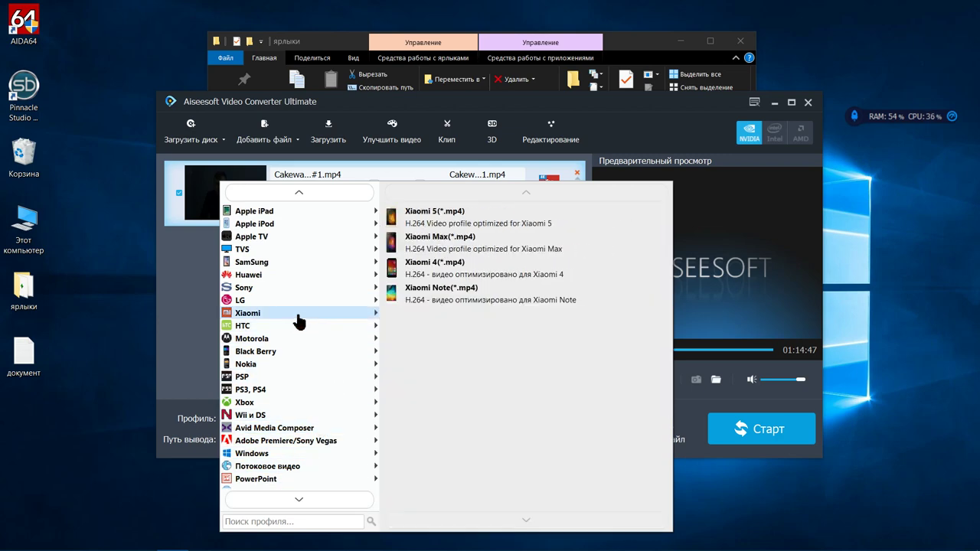
scroll(299, 317, "up", 3)
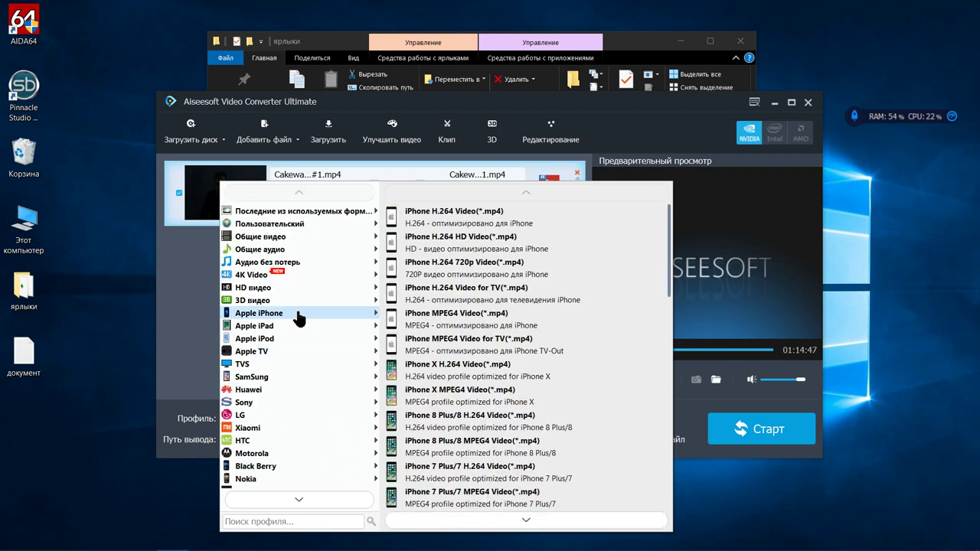
mouse_move(354, 277)
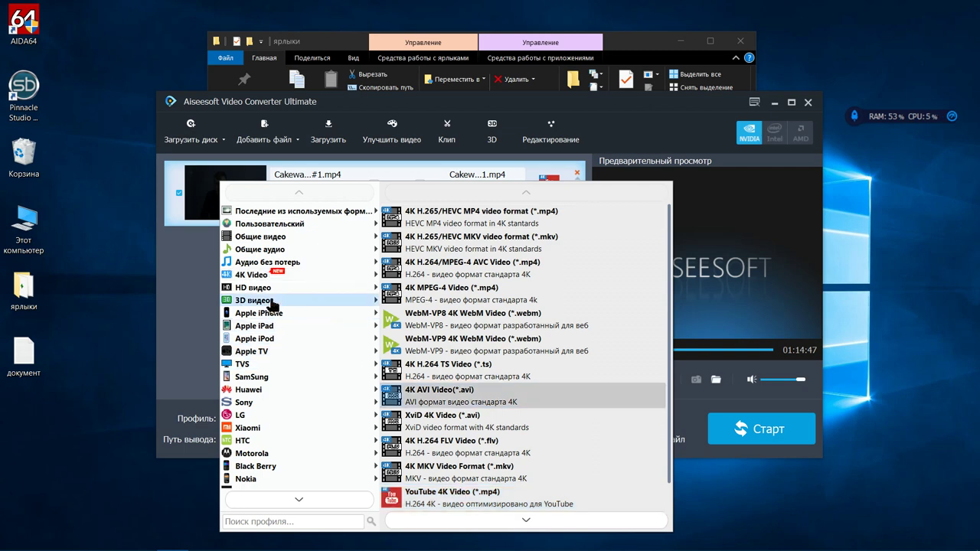
mouse_move(272, 305)
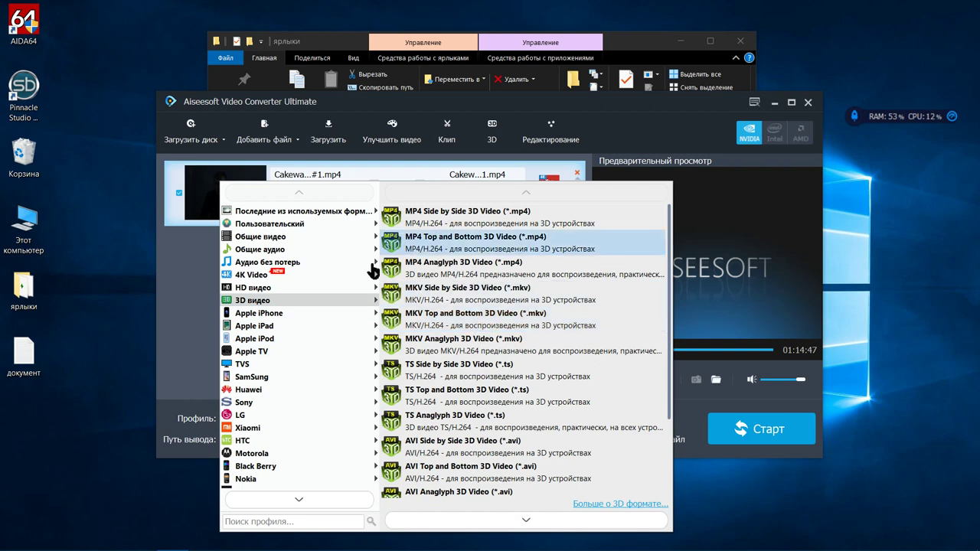
mouse_move(293, 291)
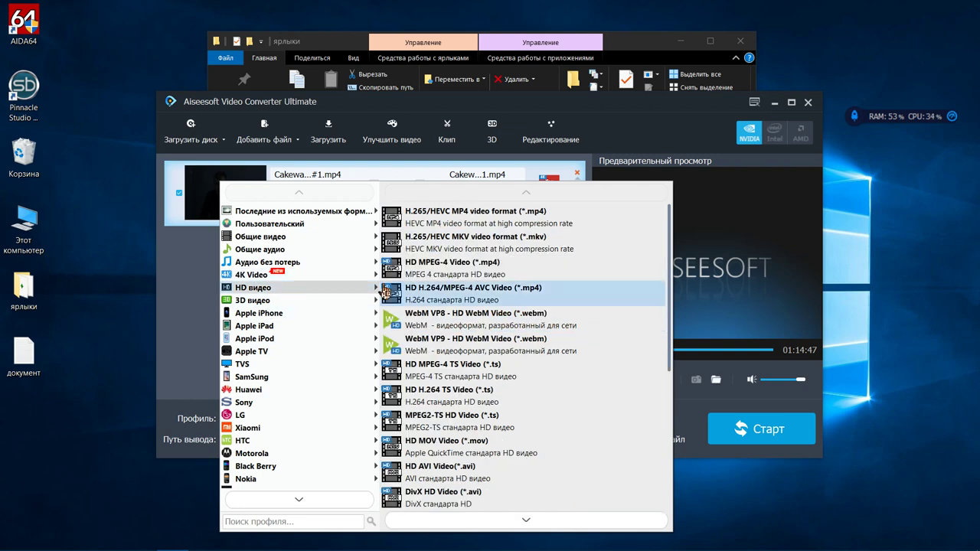
left_click(435, 110)
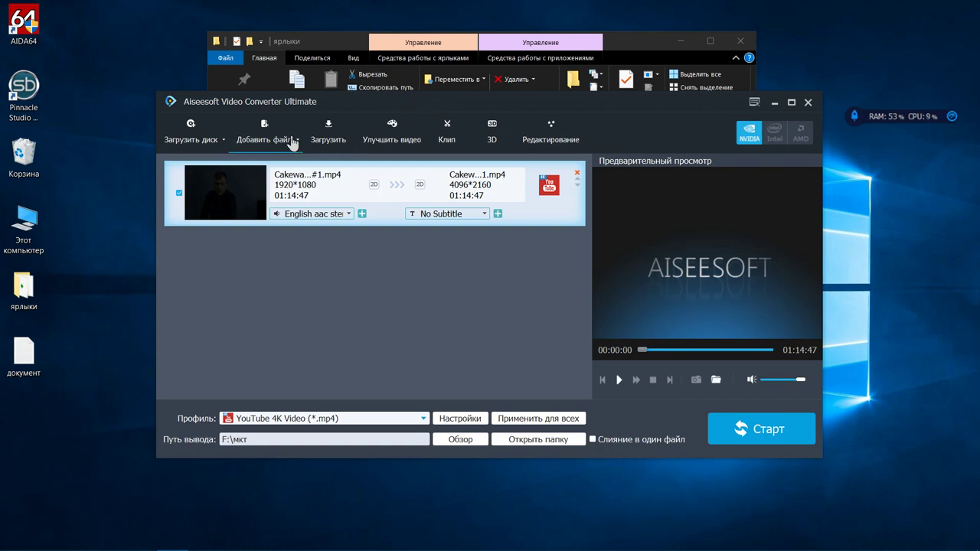
- Try to analyse the clipboard text as a download URL and cancel the URL window
left_click(322, 136)
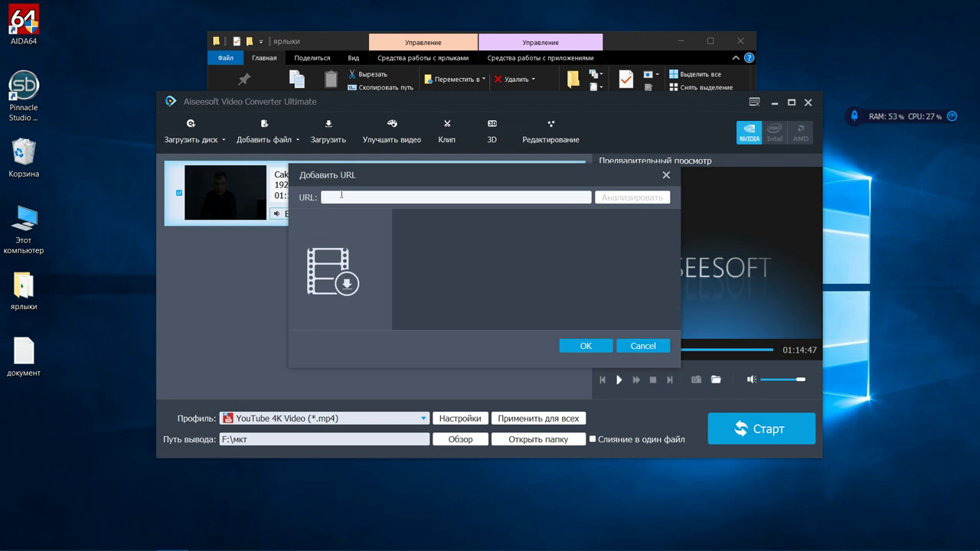
right_click(340, 197)
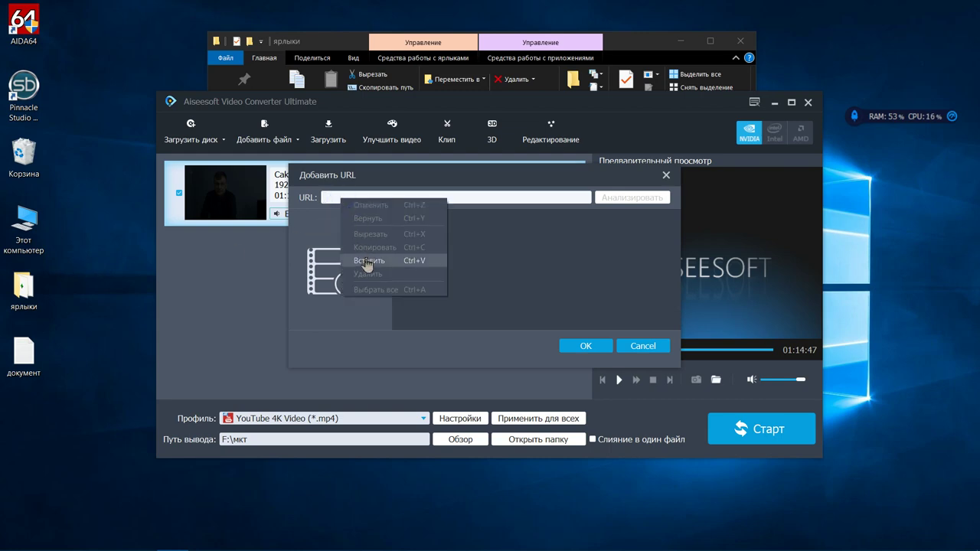
left_click(366, 258)
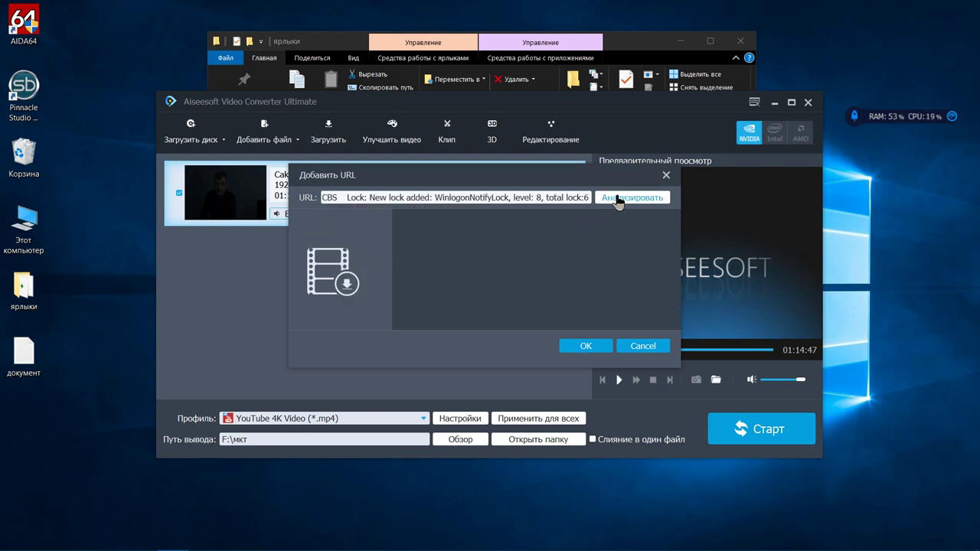
left_click(617, 197)
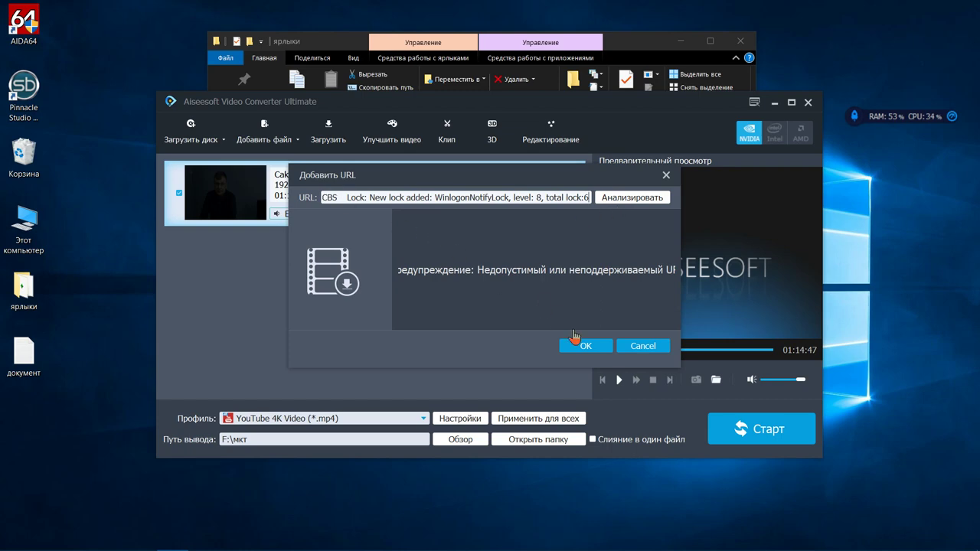
left_click(643, 346)
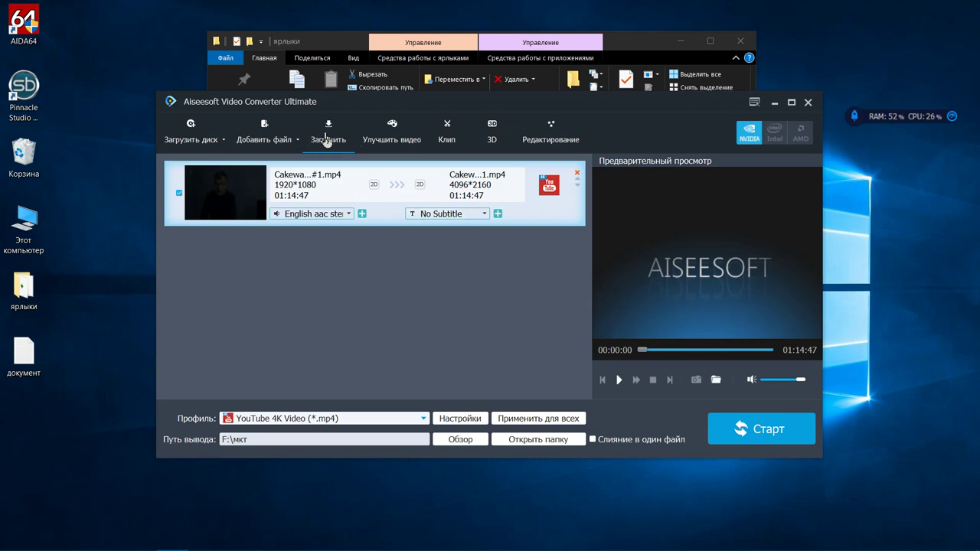
- View the URL download window and the video file chooser, closing each without adding anything
left_click(328, 131)
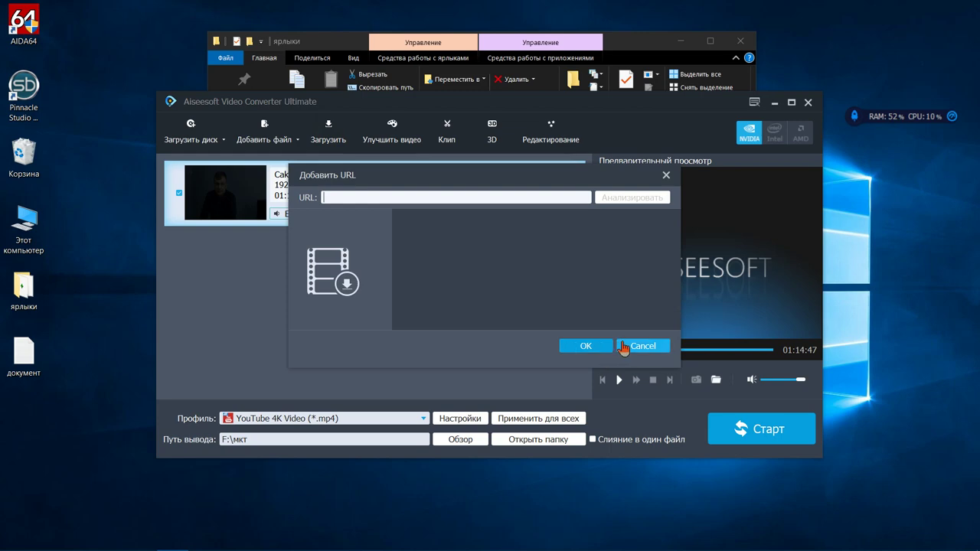
left_click(624, 346)
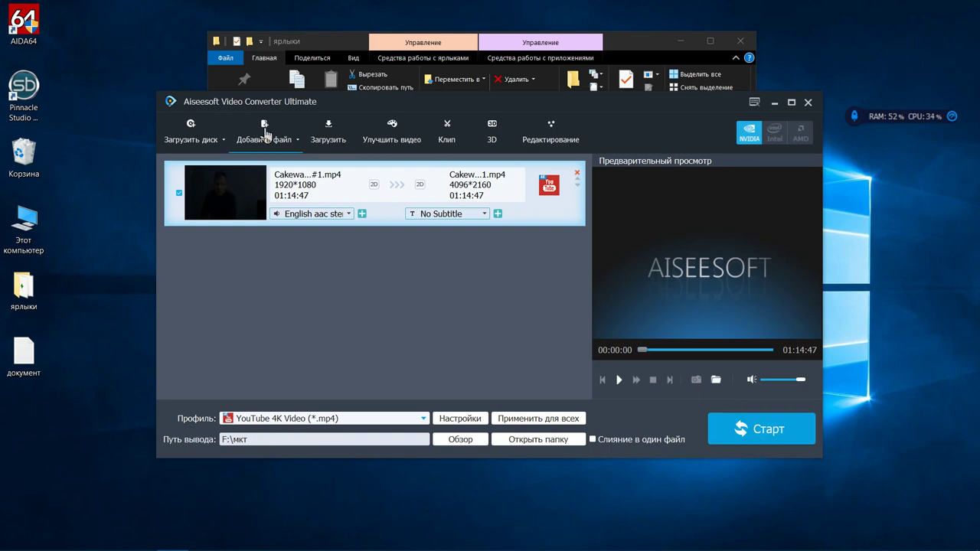
left_click(266, 133)
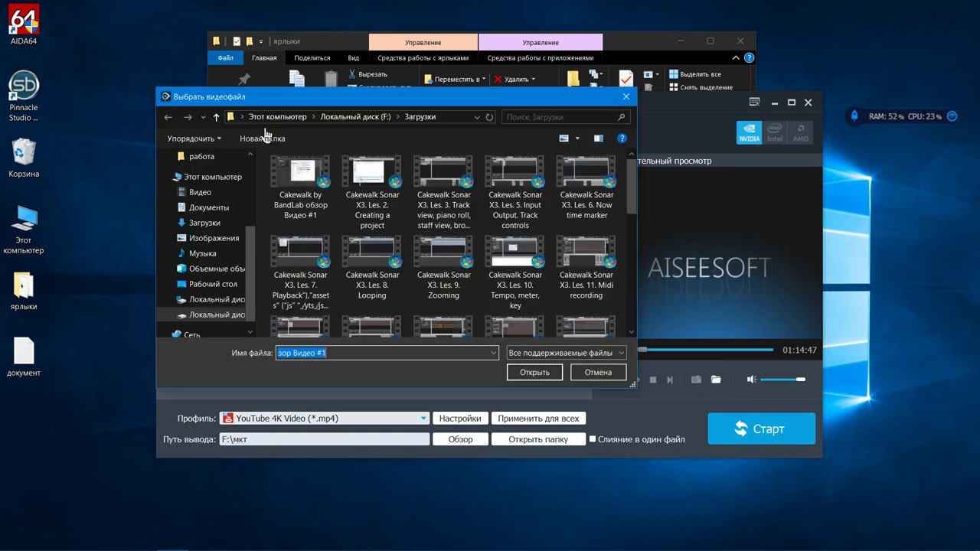
left_click(626, 95)
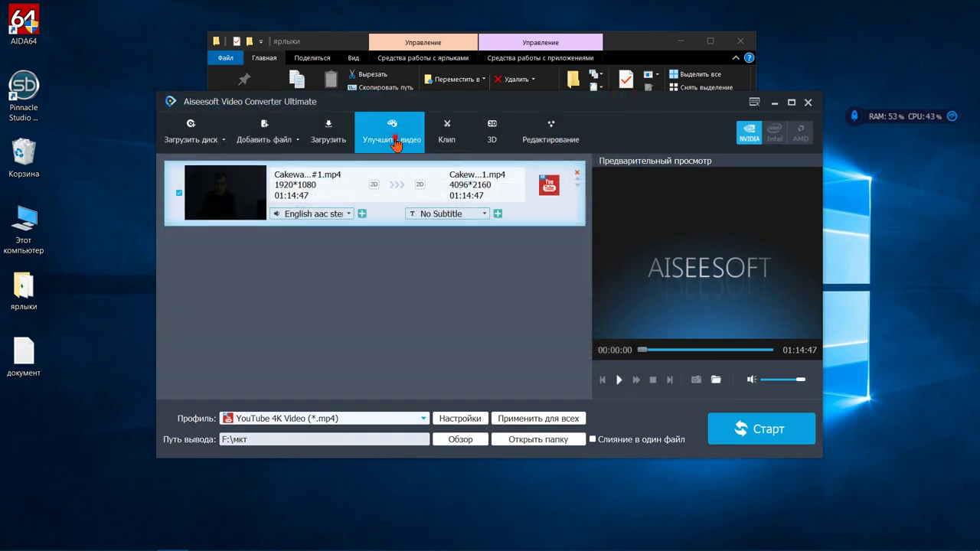
- Enable quality, brightness, noise removal and shake reduction in the Cakewalk video's enhancement options
left_click(392, 132)
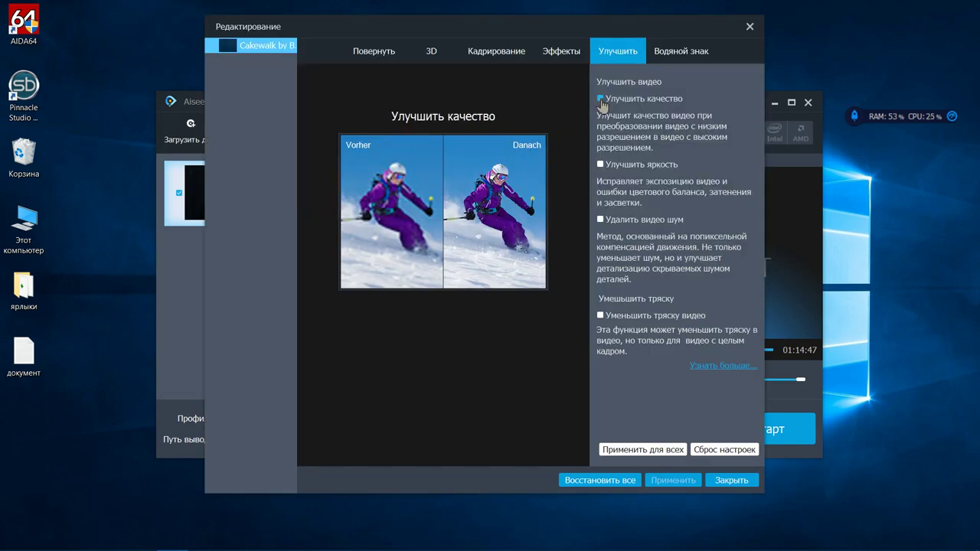
left_click(600, 163)
left_click(600, 219)
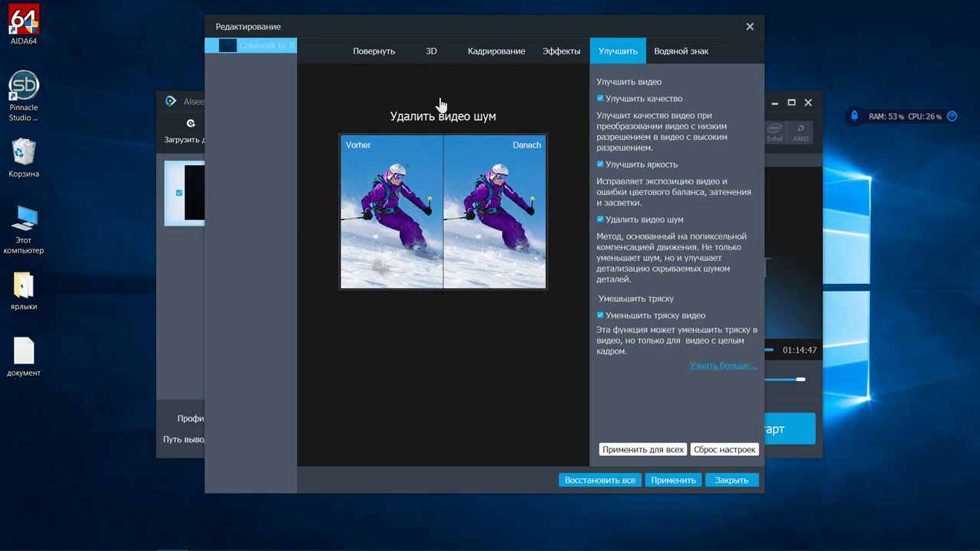
- Flip the Cakewalk video horizontally in the rotation settings and close the editing window without applying the edits
left_click(373, 52)
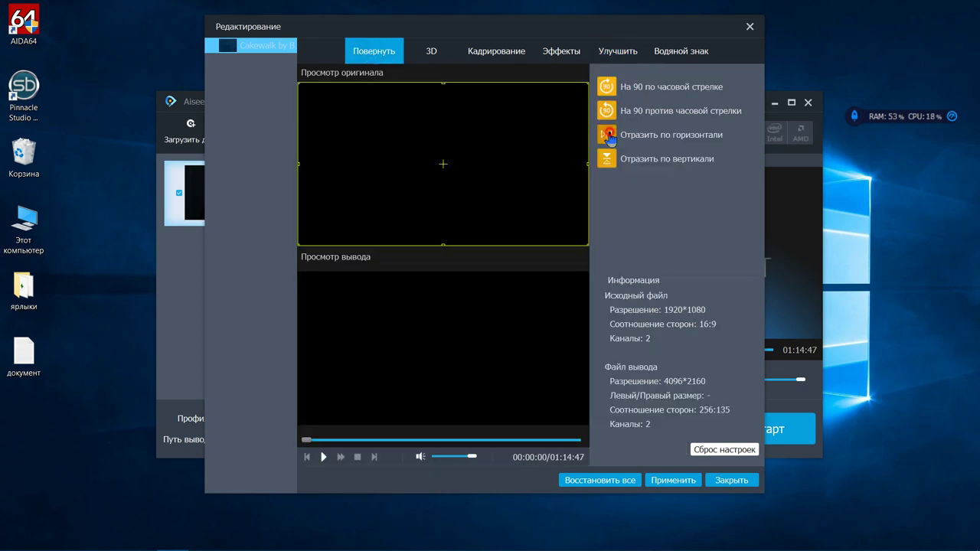
left_click(715, 480)
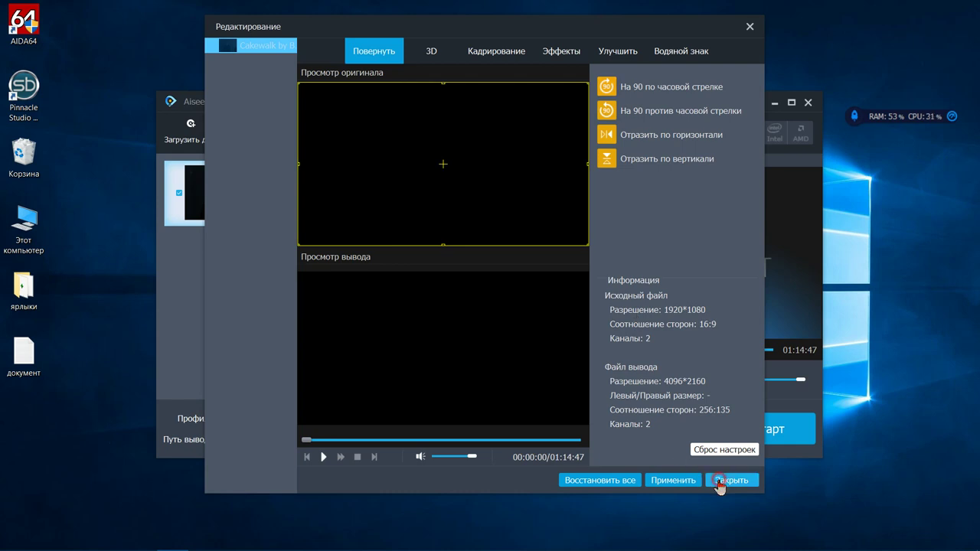
left_click(496, 268)
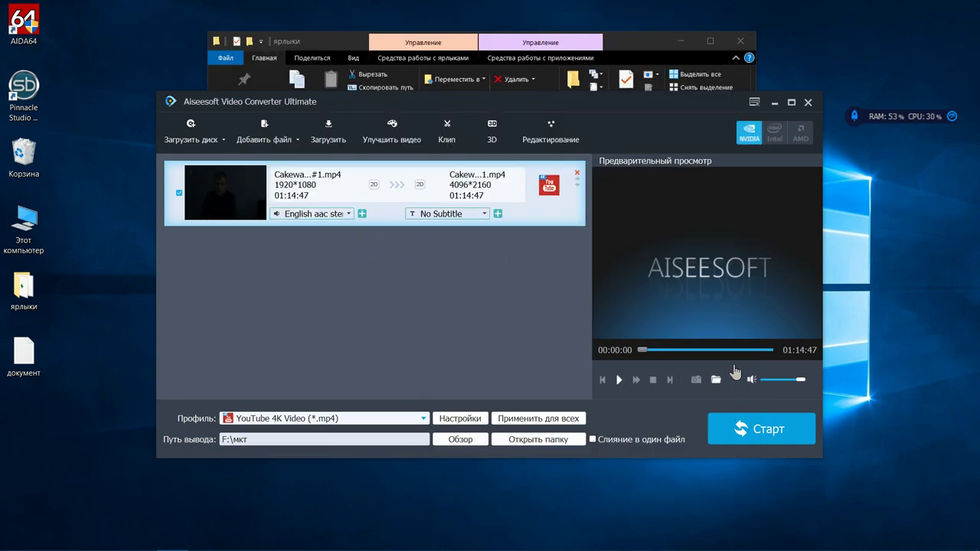
- Briefly preview the Cakewalk video, and apply its quality, brightness, noise removal and shake reduction enhancements
left_click(620, 381)
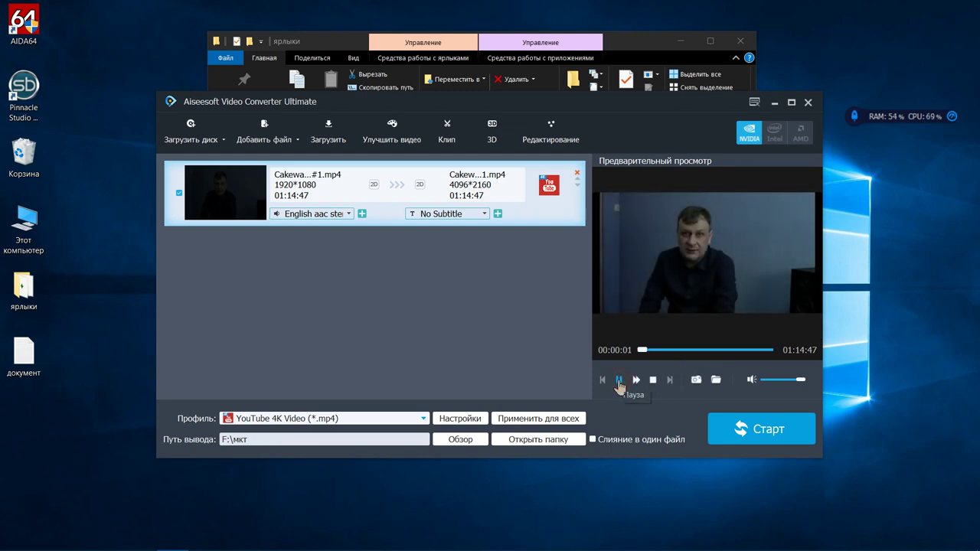
left_click(620, 380)
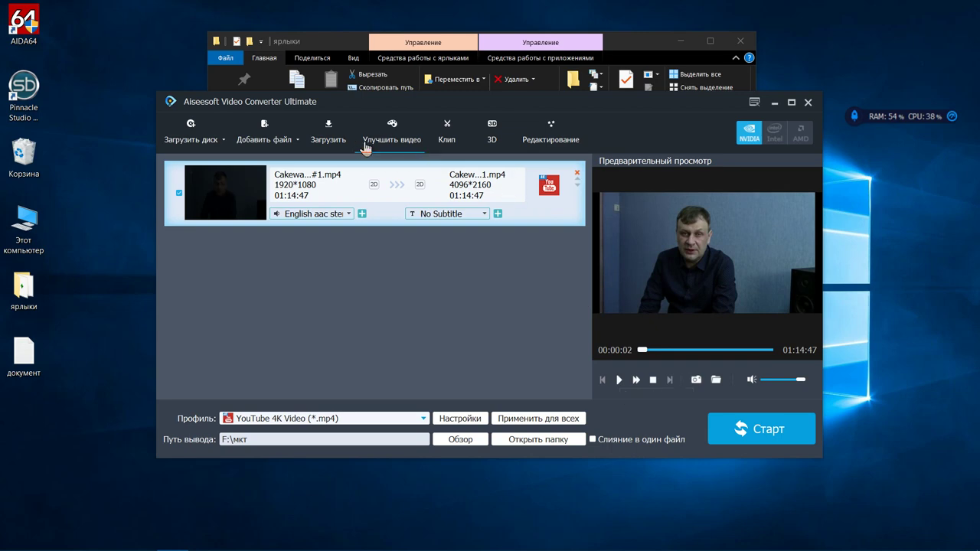
left_click(392, 137)
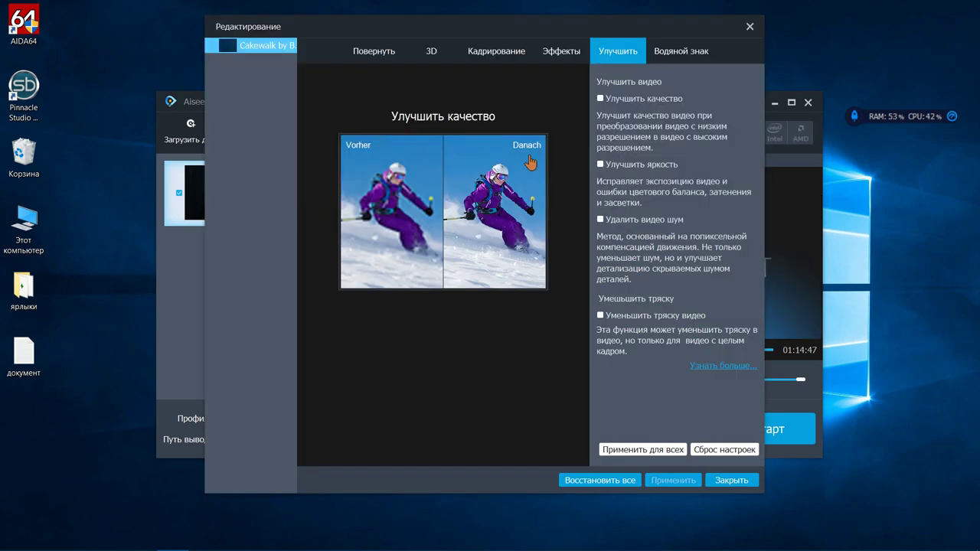
left_click(601, 100)
left_click(601, 164)
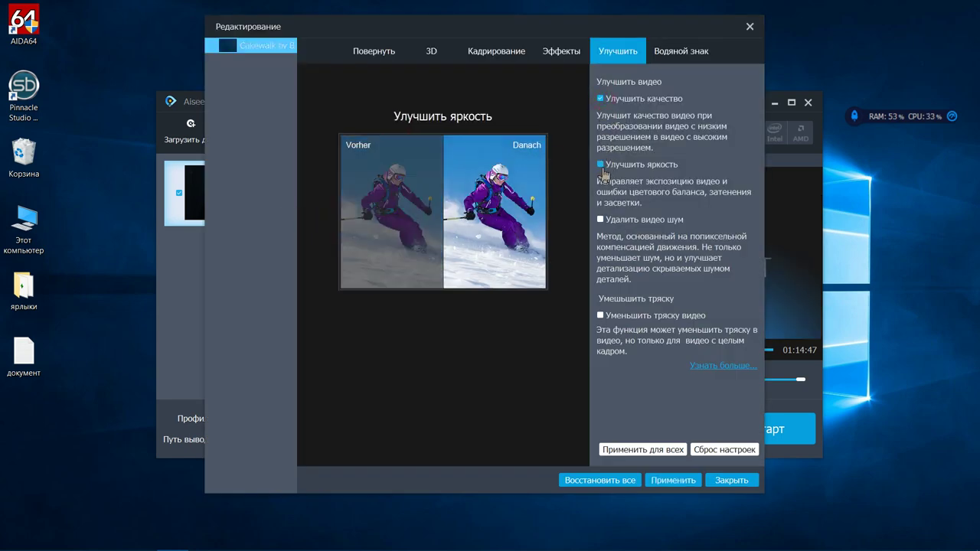
left_click(601, 220)
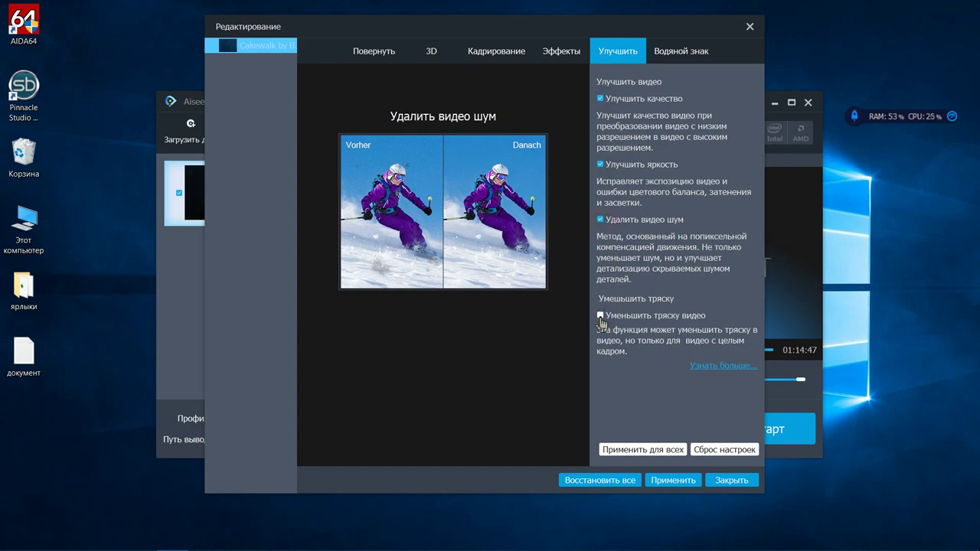
left_click(659, 480)
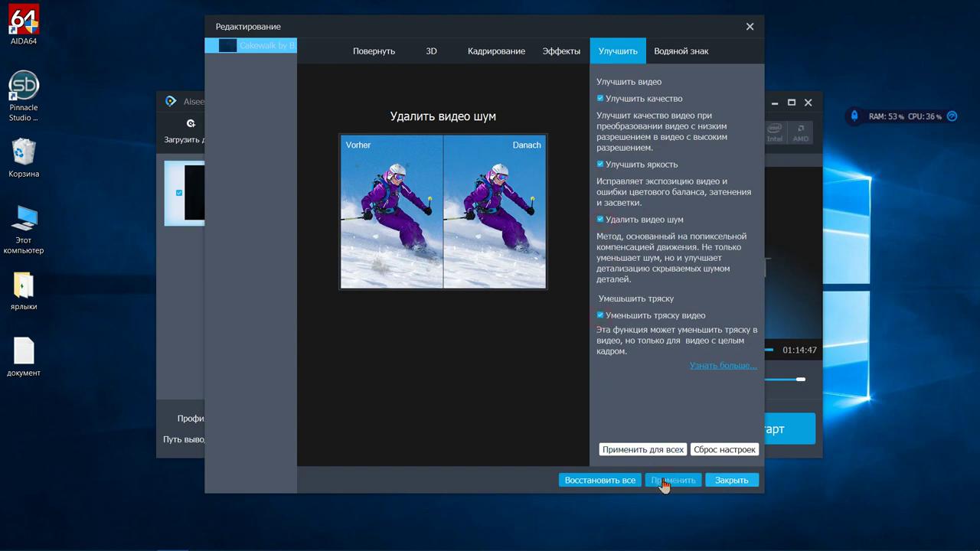
- Try the side-by-side and top-and-bottom 3D layouts at a lower preview volume, turn 3D off and pause playback
left_click(426, 51)
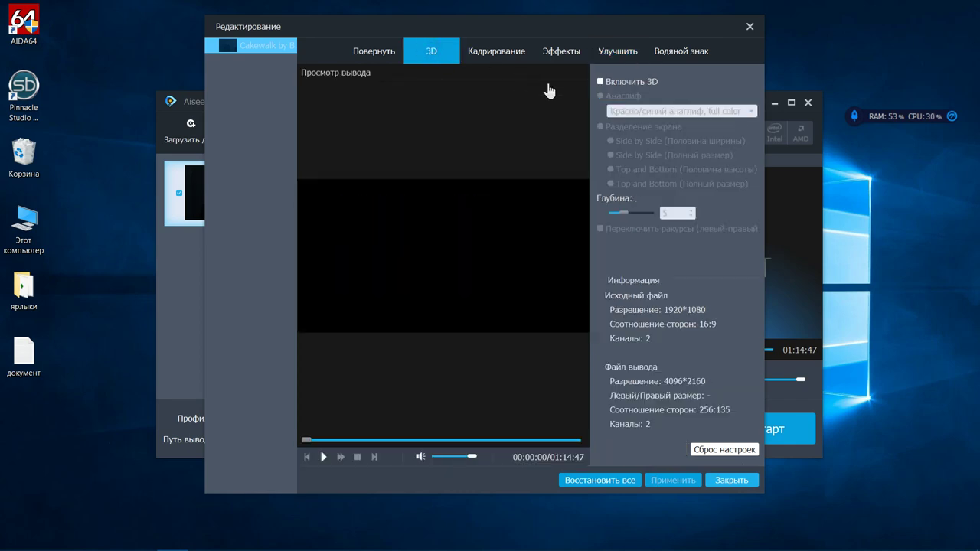
left_click(600, 82)
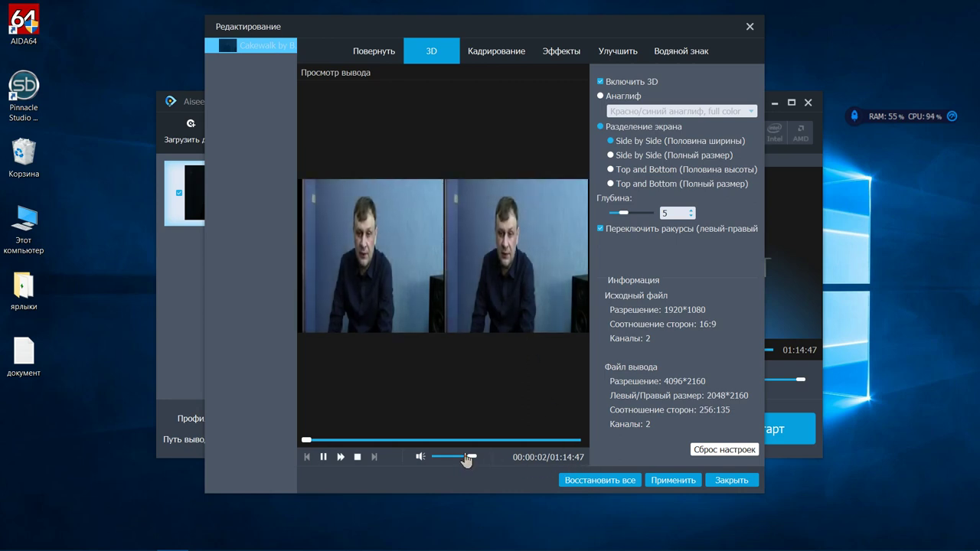
left_click_drag(473, 456, 448, 459)
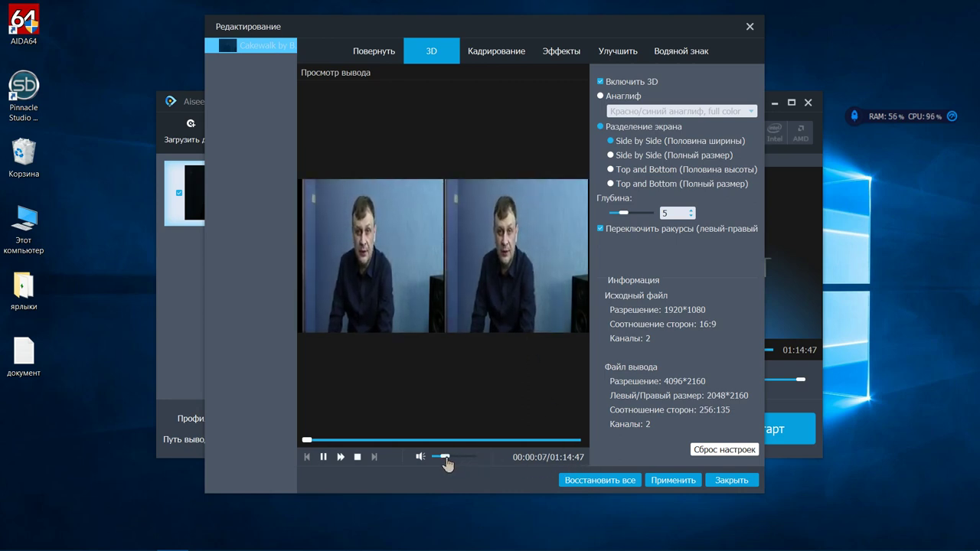
left_click(610, 155)
left_click(611, 170)
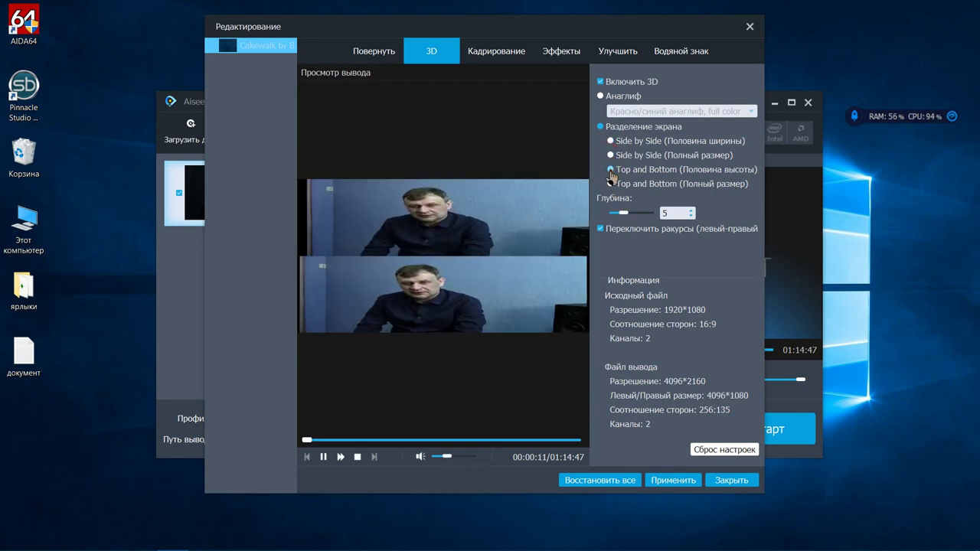
left_click(611, 183)
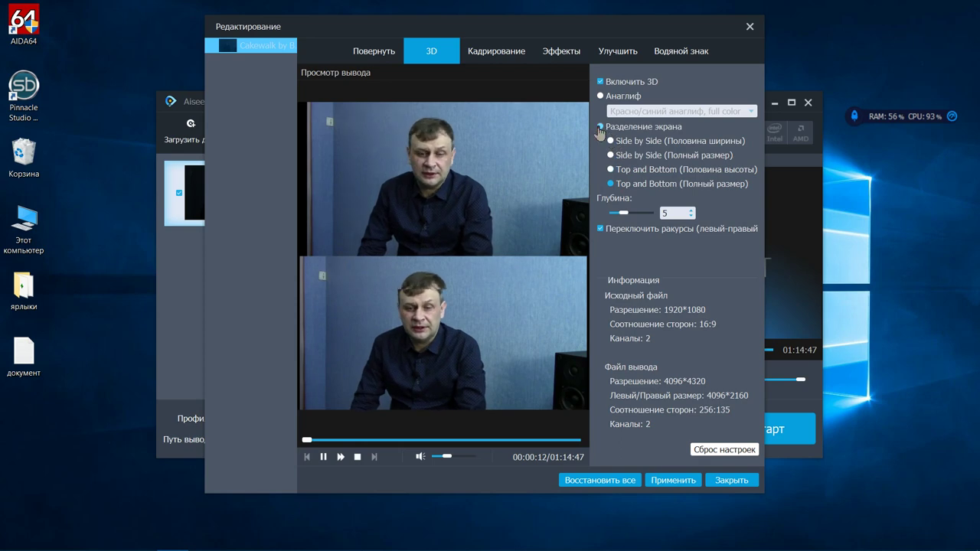
left_click(601, 82)
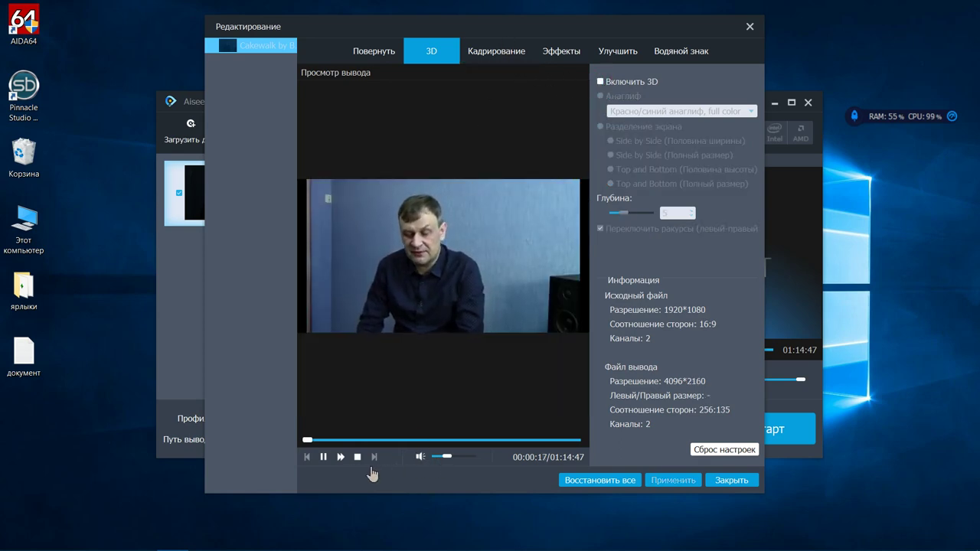
left_click(322, 460)
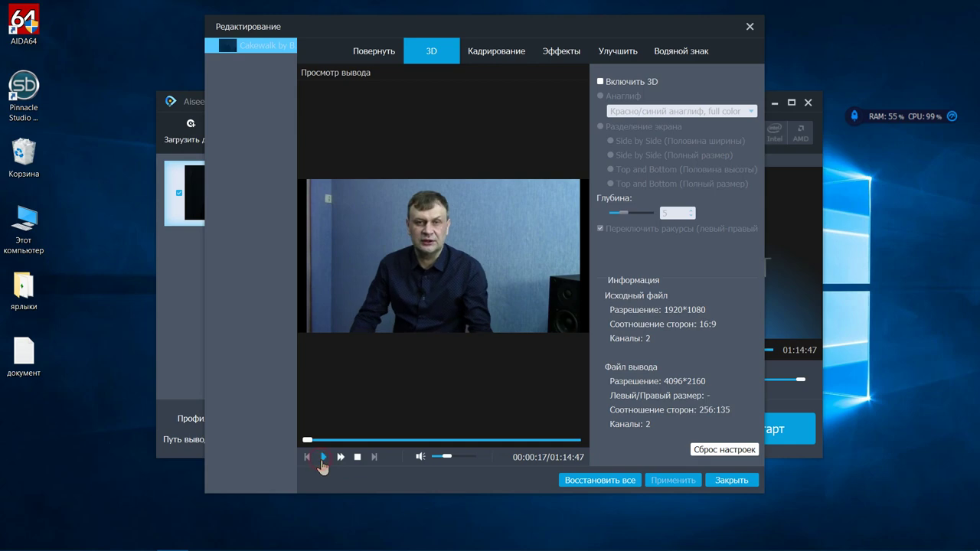
- Crop the video to a 4:3 area of 1440 × 1080 and shift it to a left margin of about 43
left_click(495, 55)
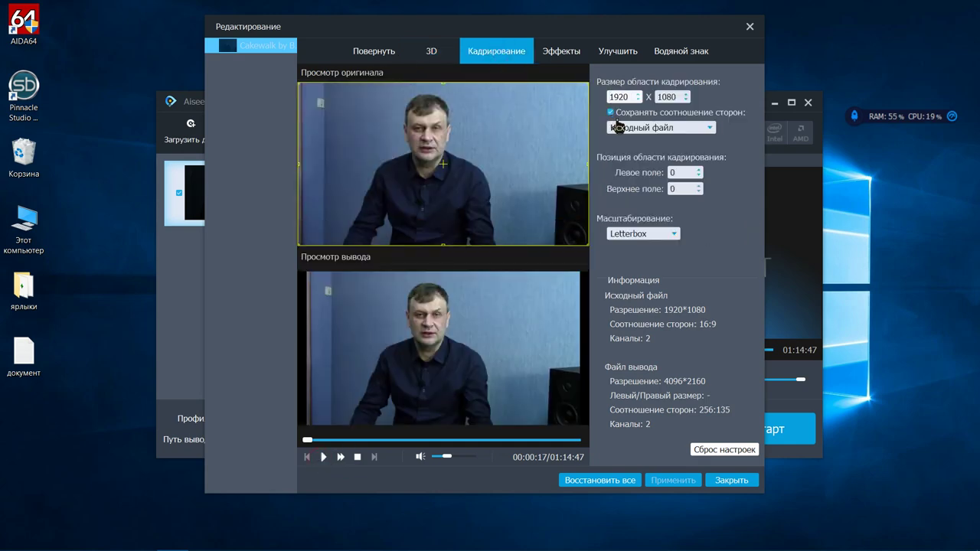
left_click(707, 130)
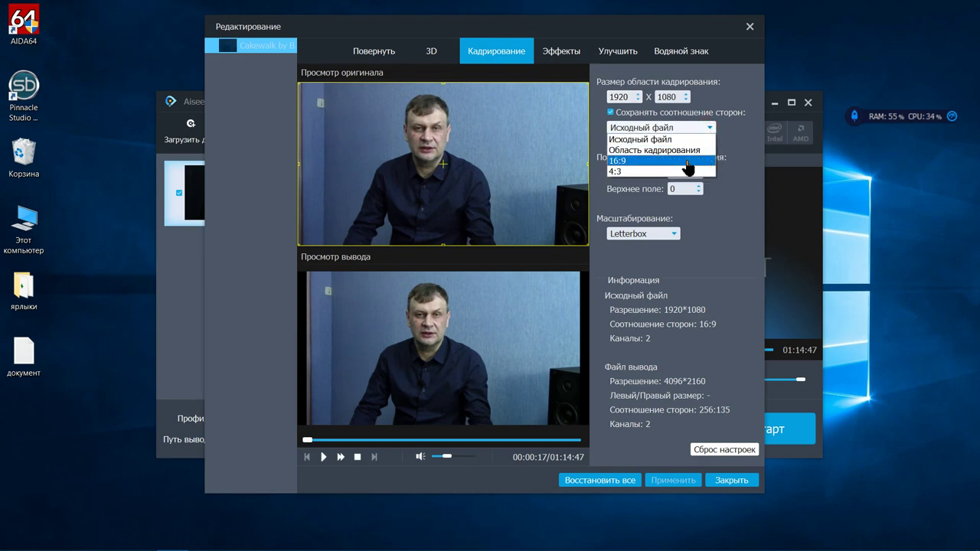
left_click(689, 161)
left_click(708, 127)
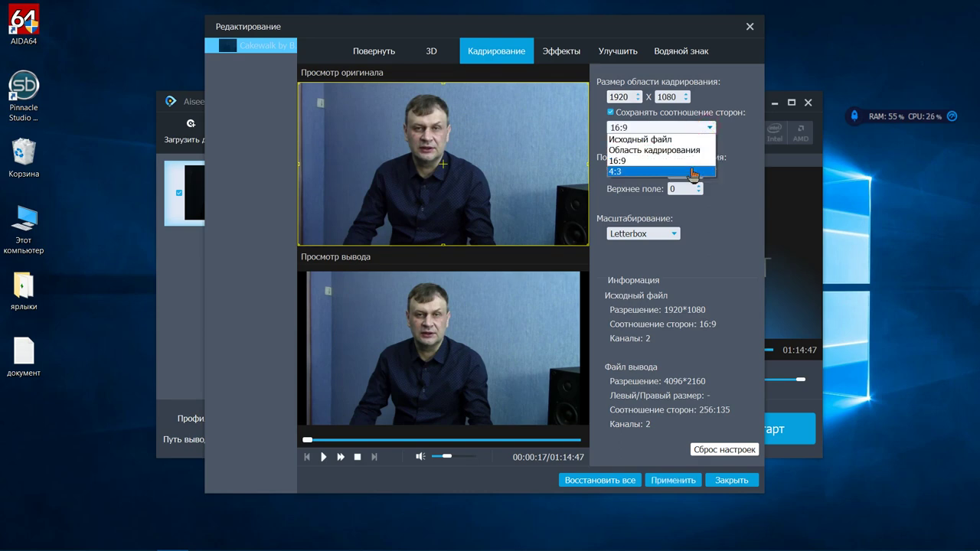
left_click(693, 170)
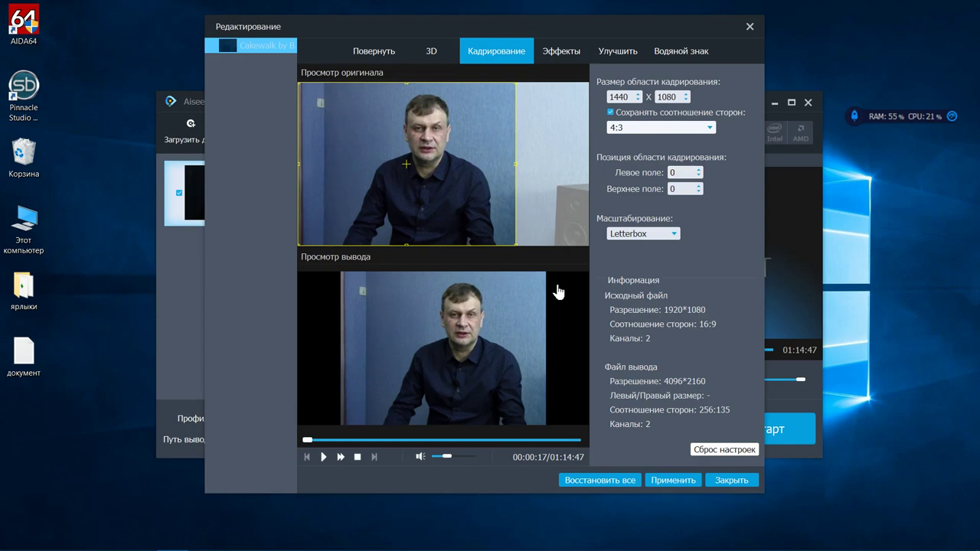
mouse_move(407, 155)
left_mouse_down()
mouse_move(478, 162)
mouse_move(416, 164)
mouse_move(435, 170)
mouse_move(481, 170)
mouse_move(414, 169)
left_mouse_up()
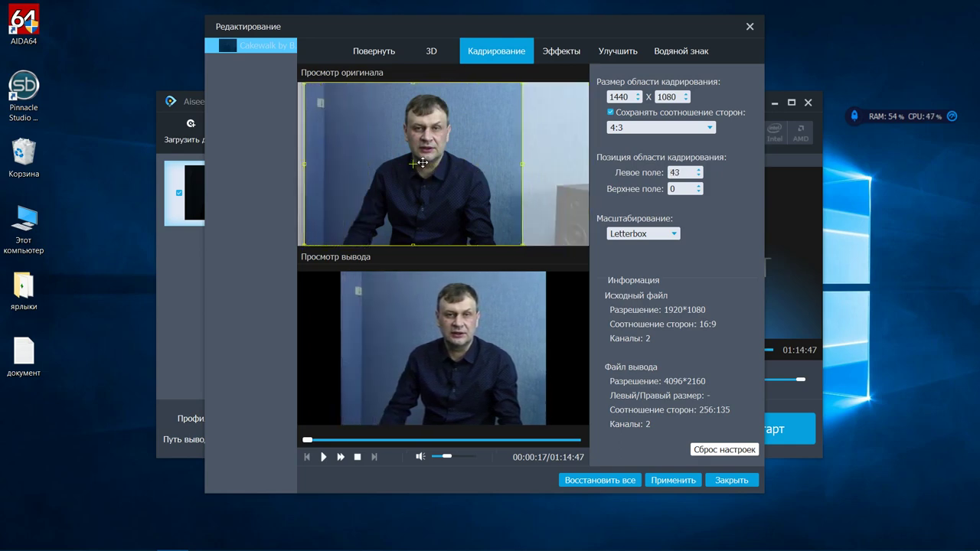
- Set the video's audio volume effect to about 126% and view the enhancement settings
left_click(561, 63)
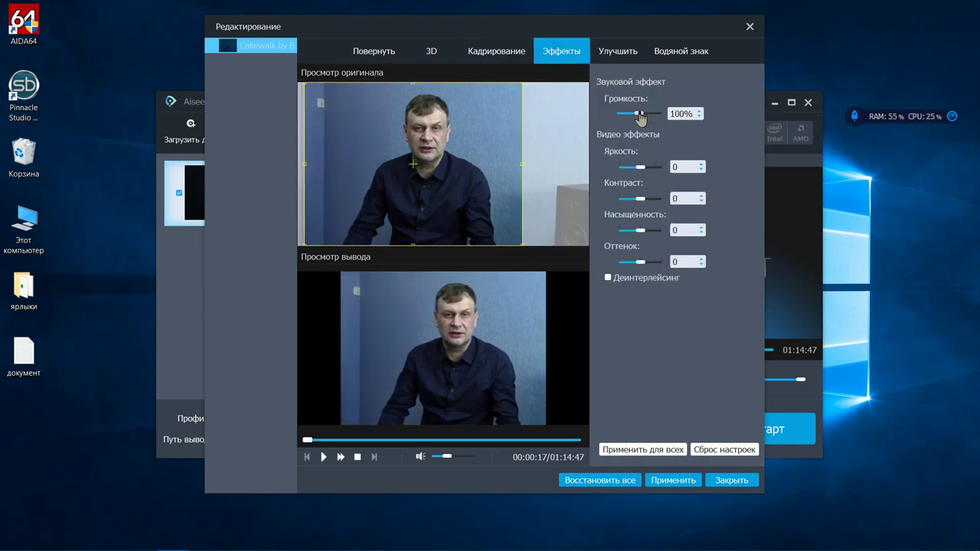
left_click(616, 53)
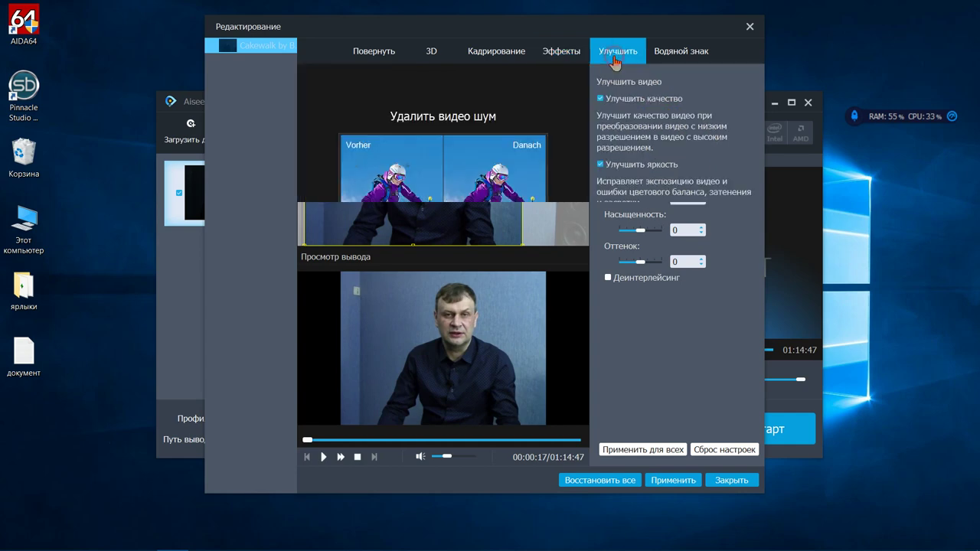
- Try the text watermark "йукецуке" at about 667 left and 21 top, sized about 373 × 308, and turn it off
left_click(663, 54)
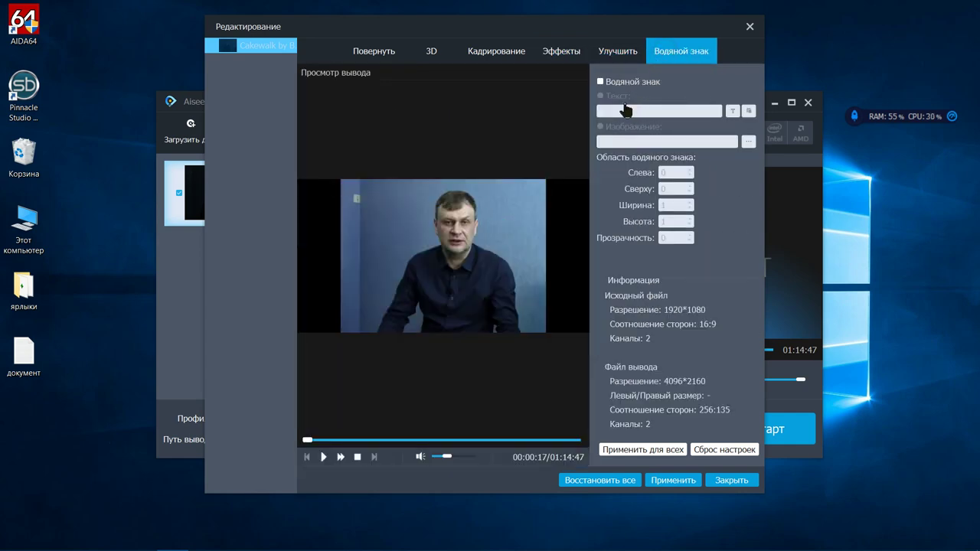
left_click(601, 81)
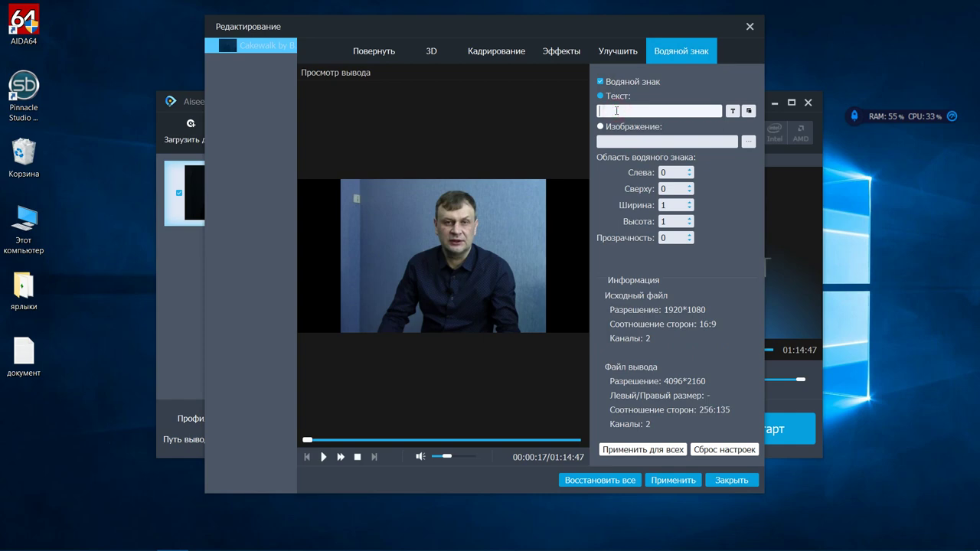
left_click(616, 111)
type("йукецуке")
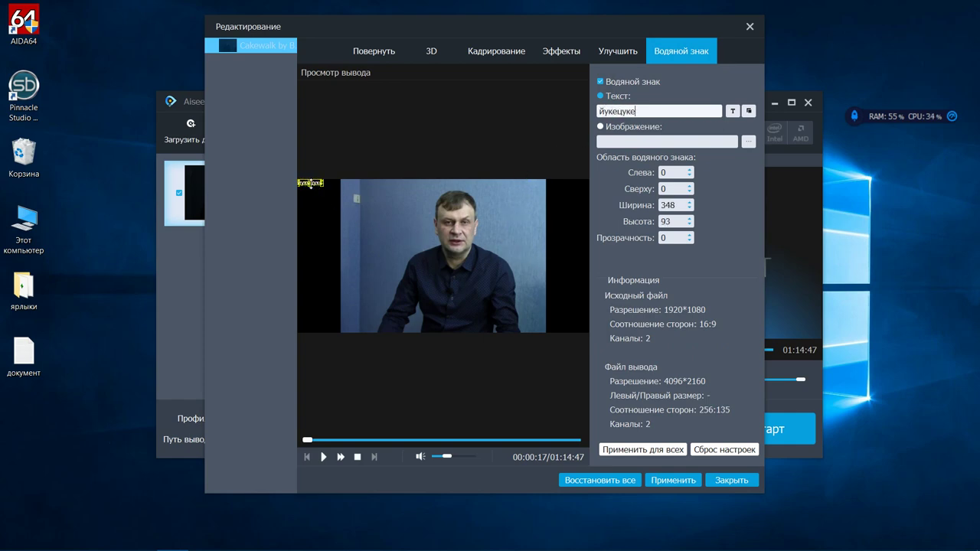
left_click_drag(310, 185, 373, 206)
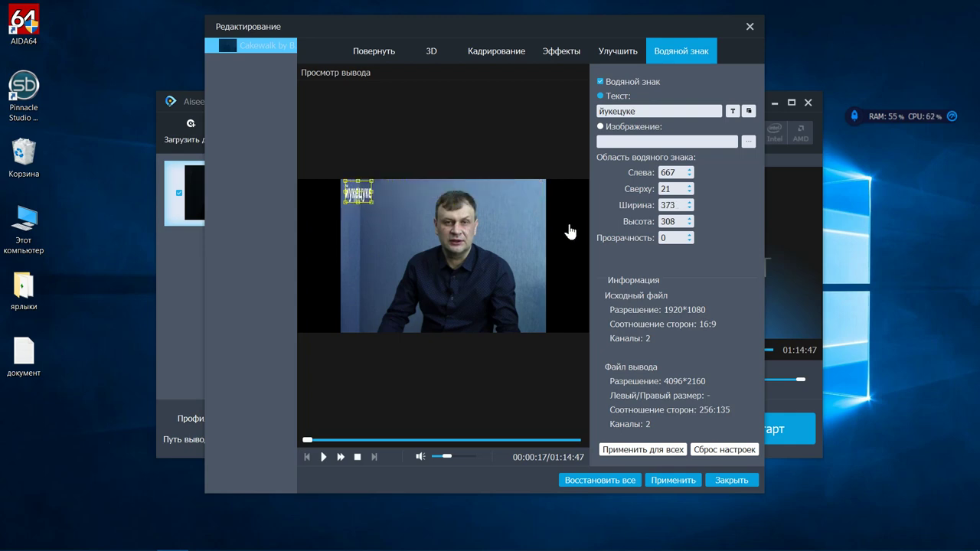
left_click(600, 82)
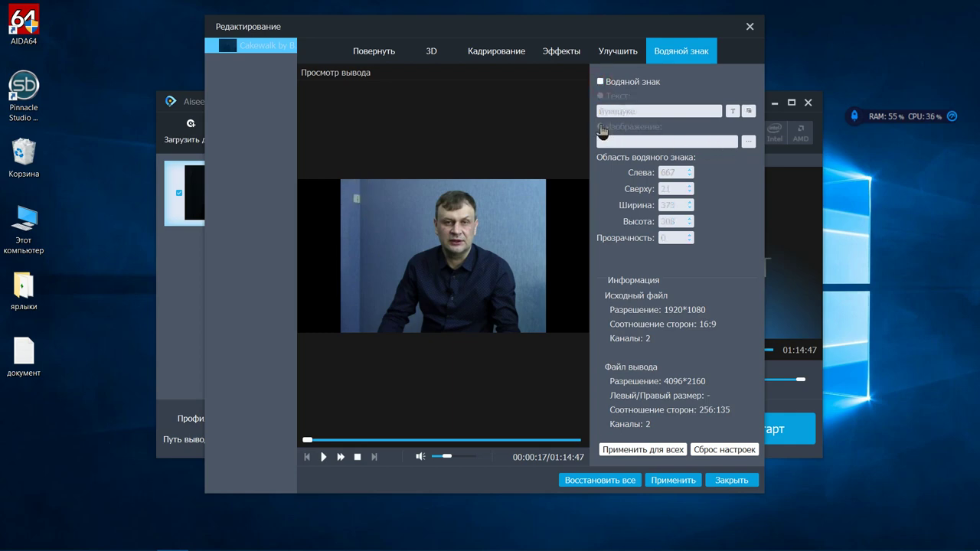
- Try 91fackrxpfl._sl1500__14458_2.jpg as an image watermark at about 595 left and 0 top, preview it, and disable the watermark
left_click(600, 82)
left_click(600, 127)
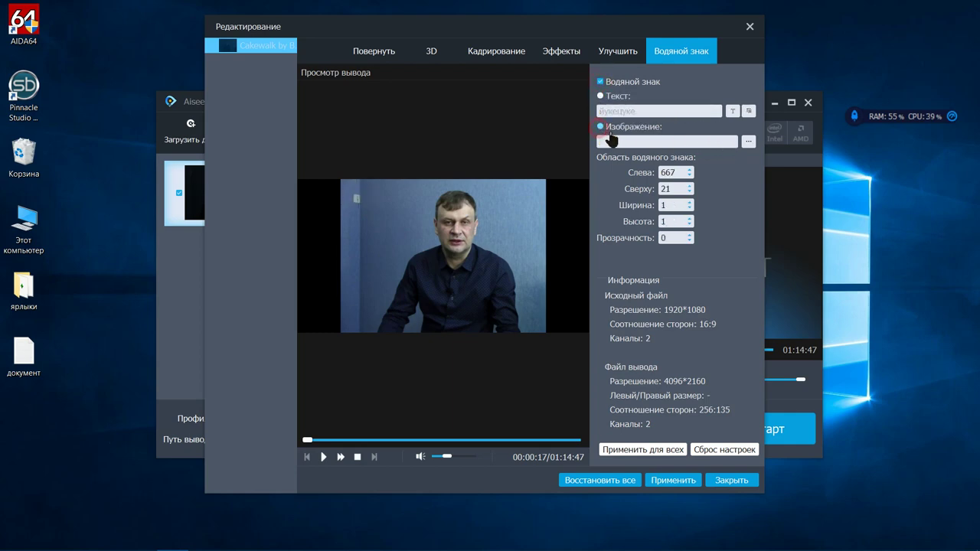
left_click(748, 142)
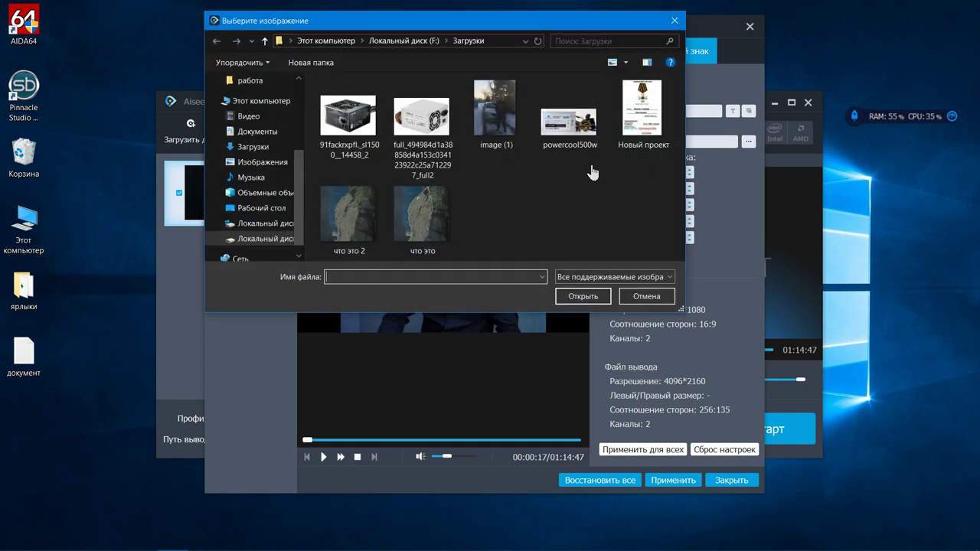
left_click(349, 119)
left_click(583, 297)
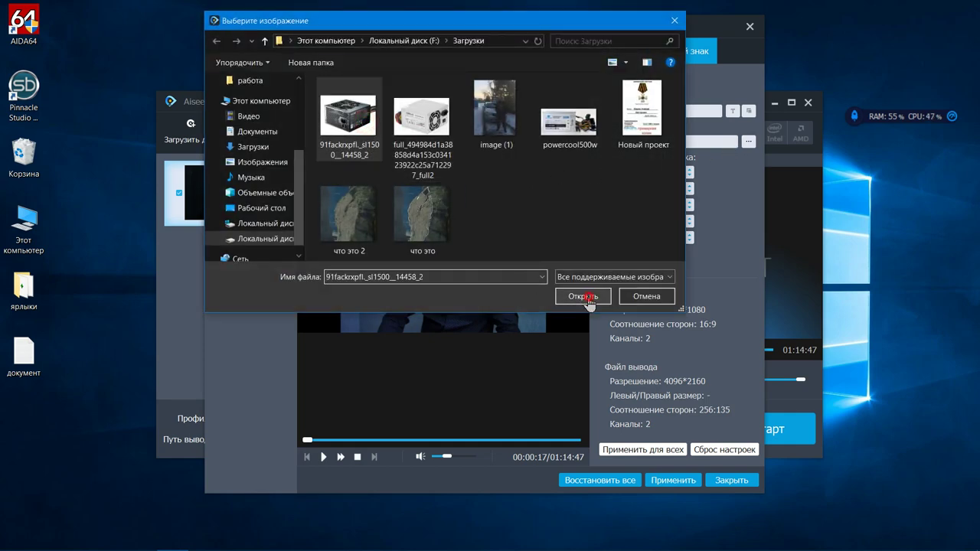
left_click_drag(385, 201, 385, 202)
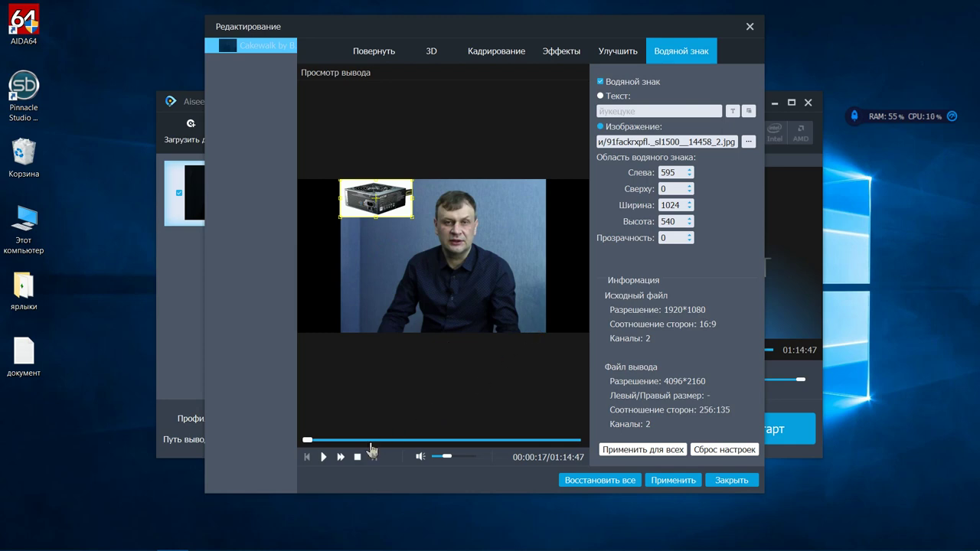
left_click(325, 457)
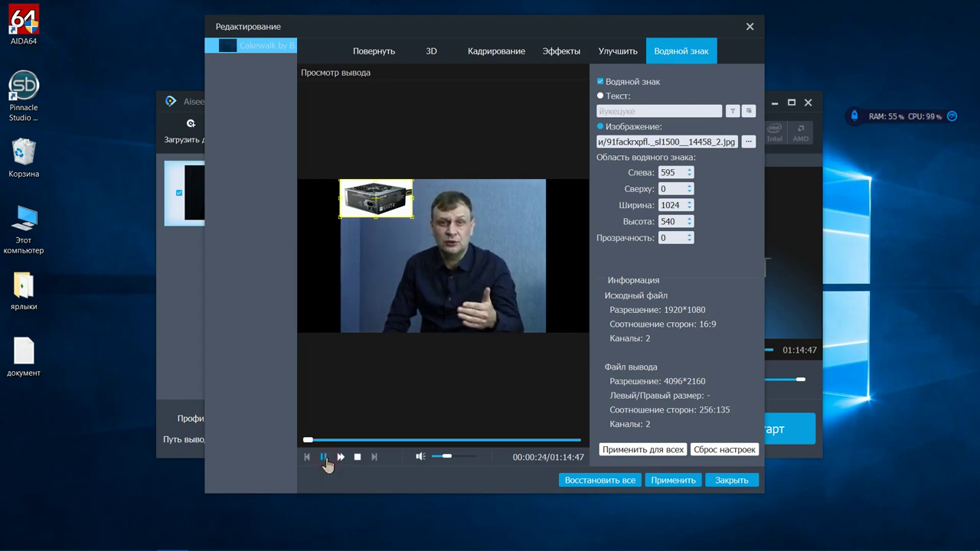
left_click(325, 459)
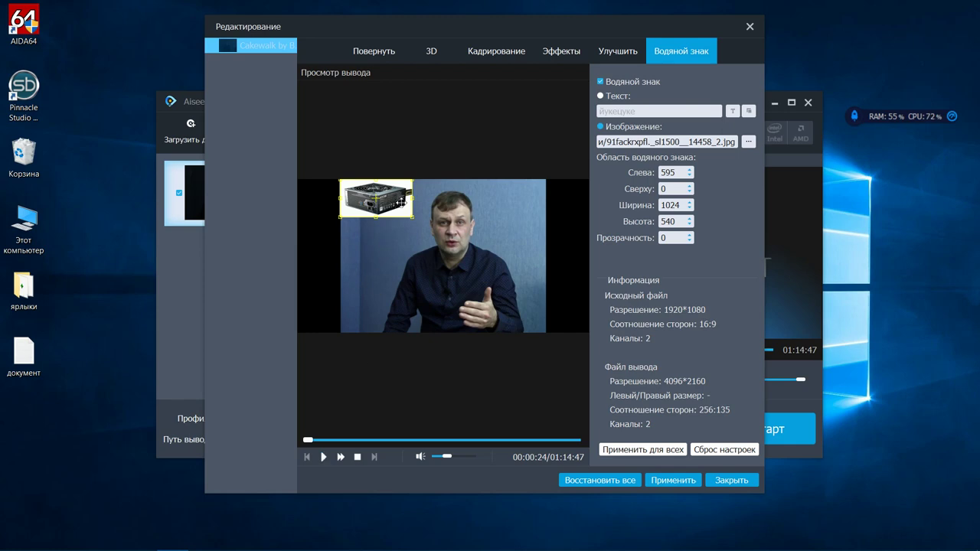
left_click(600, 82)
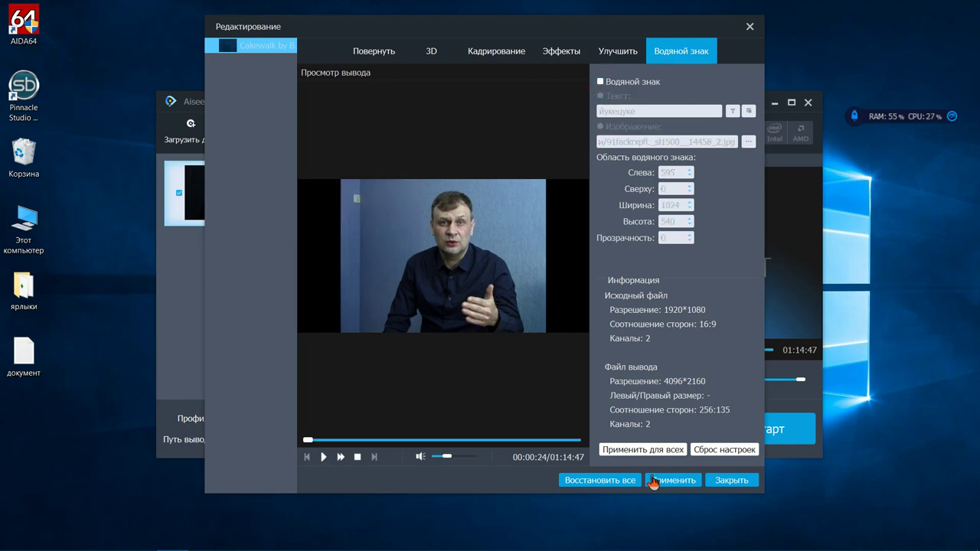
- Apply the current edits, review the crop settings, and set the contrast effect to about -32
left_click(658, 479)
left_click(494, 49)
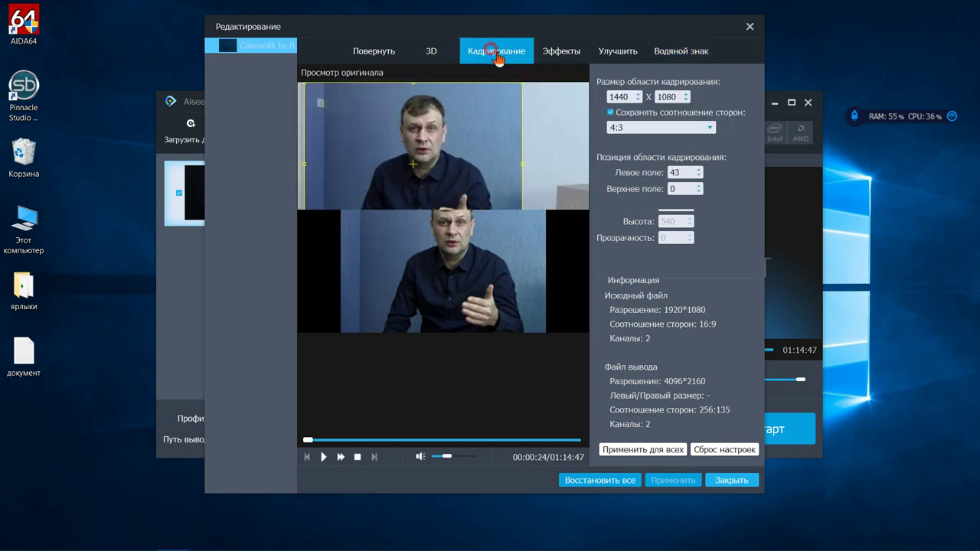
left_click(550, 57)
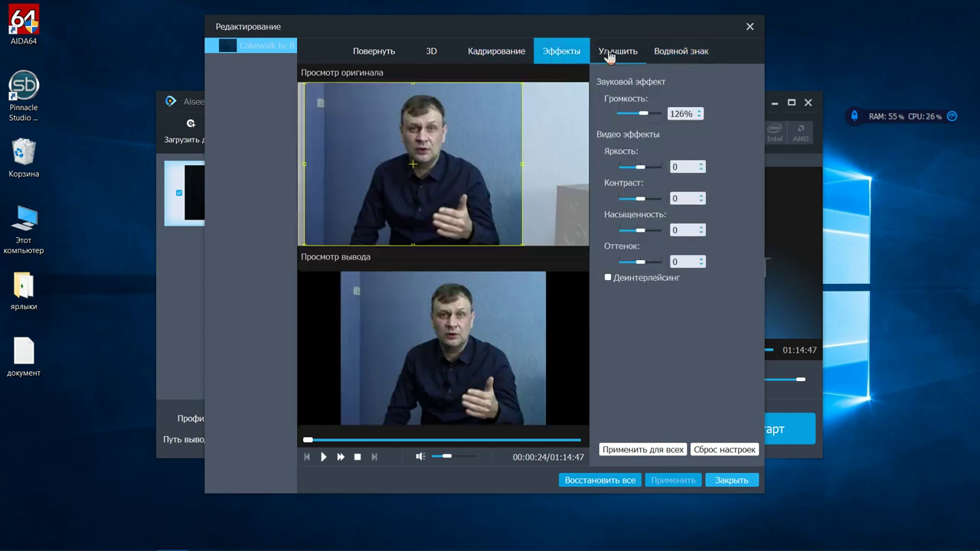
mouse_move(641, 201)
left_mouse_down()
mouse_move(650, 205)
mouse_move(635, 207)
left_mouse_up()
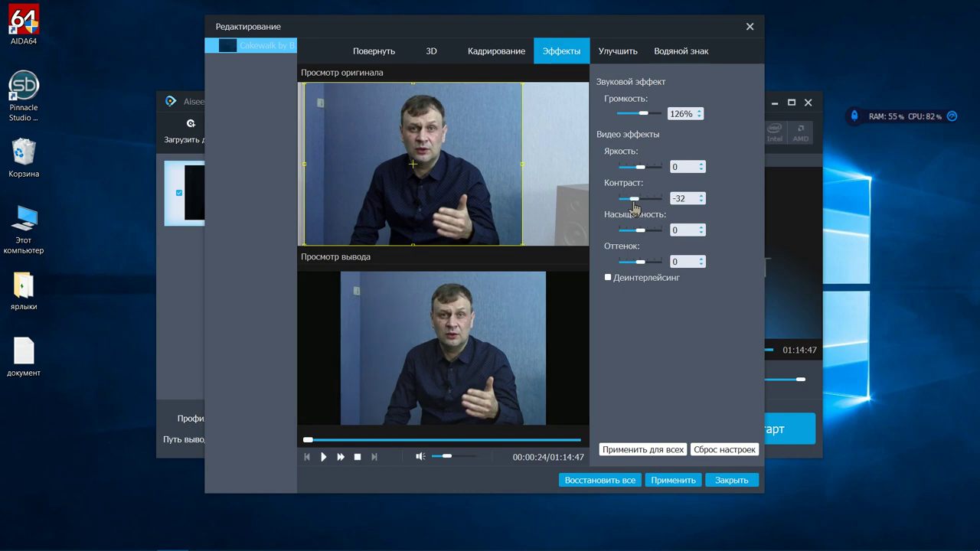
- Review the cropping and rotation settings, and enable 3D for the video with a depth of 15
left_click(505, 55)
left_click(429, 58)
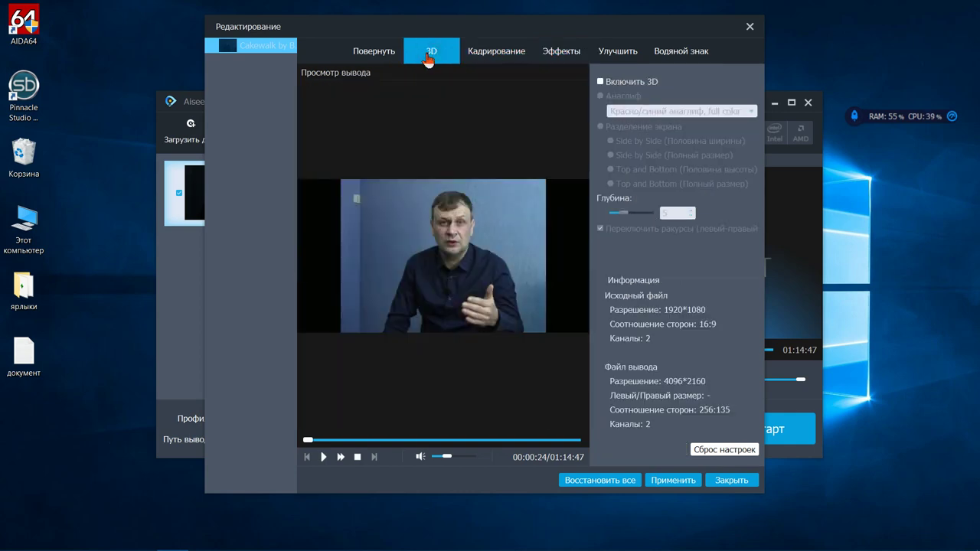
left_click(371, 54)
left_click(426, 54)
left_click(601, 82)
left_click_drag(625, 214, 649, 216)
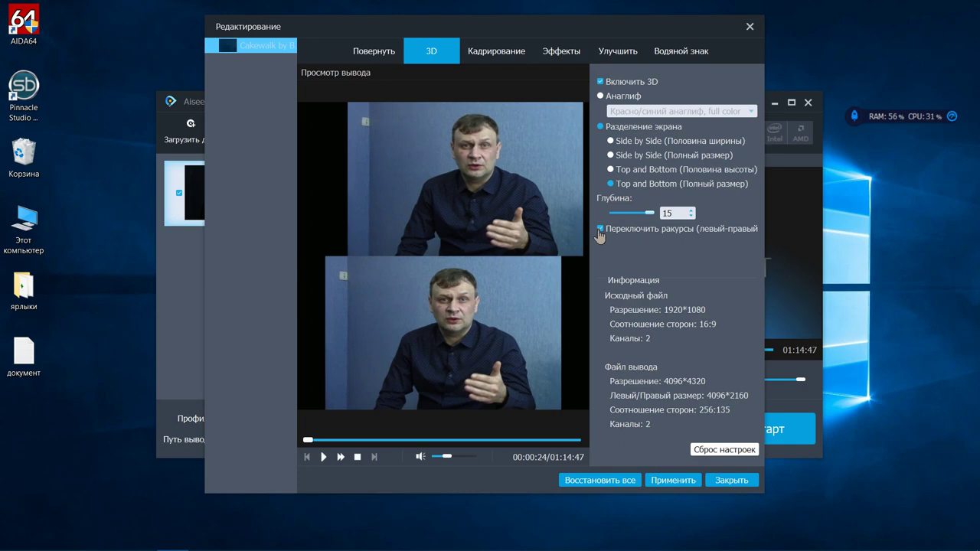
- Try the half-height Top and Bottom, full-size and half-width Side by Side, and red/blue full color anaglyph 3D modes, and turn 3D off
left_click(610, 169)
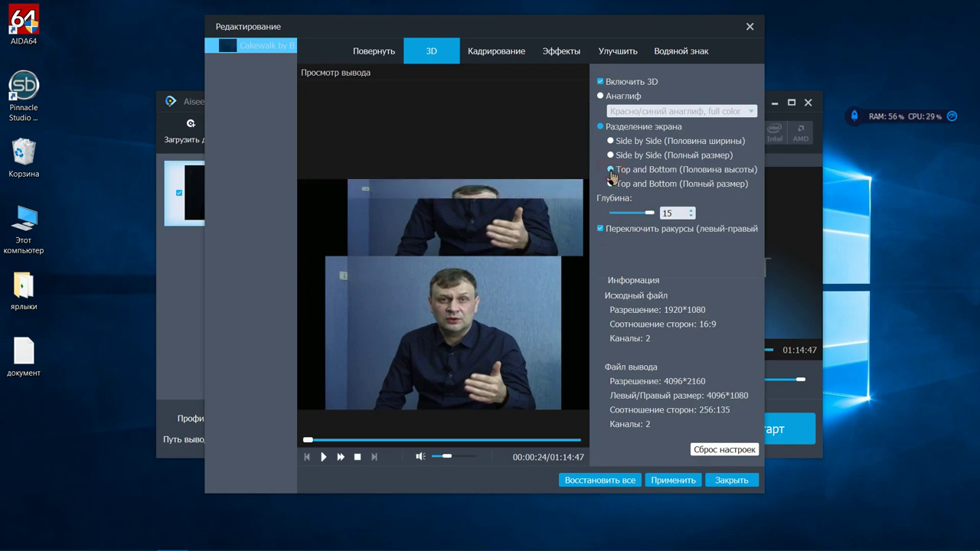
left_click(612, 156)
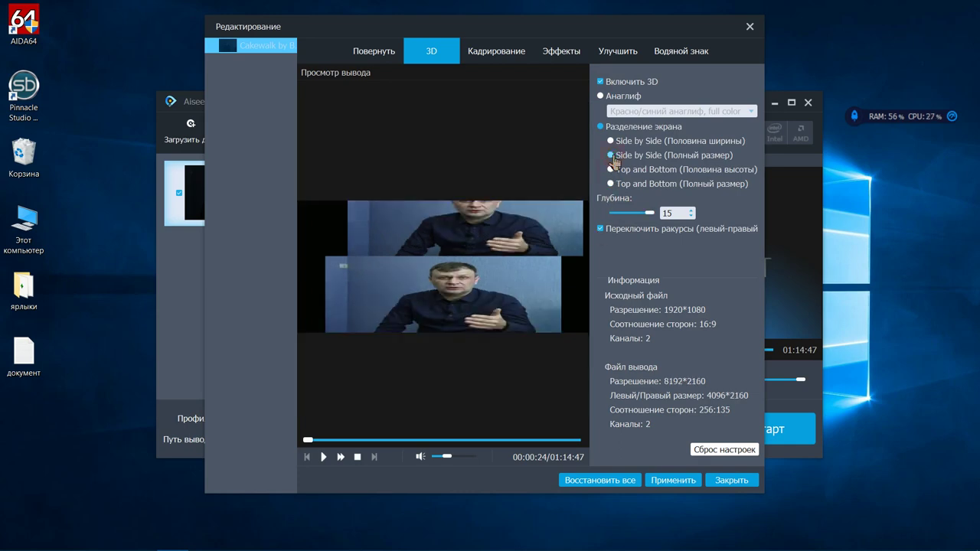
left_click(612, 142)
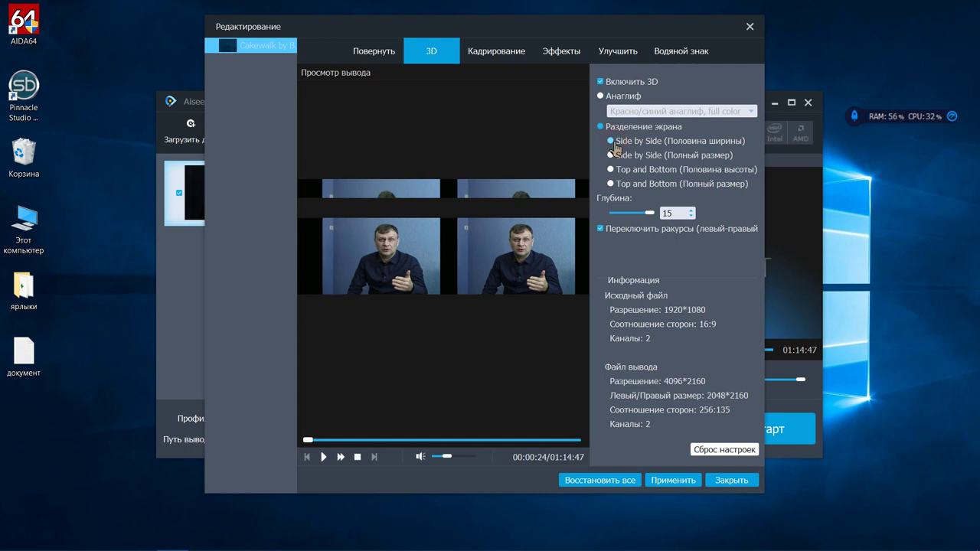
left_click(600, 96)
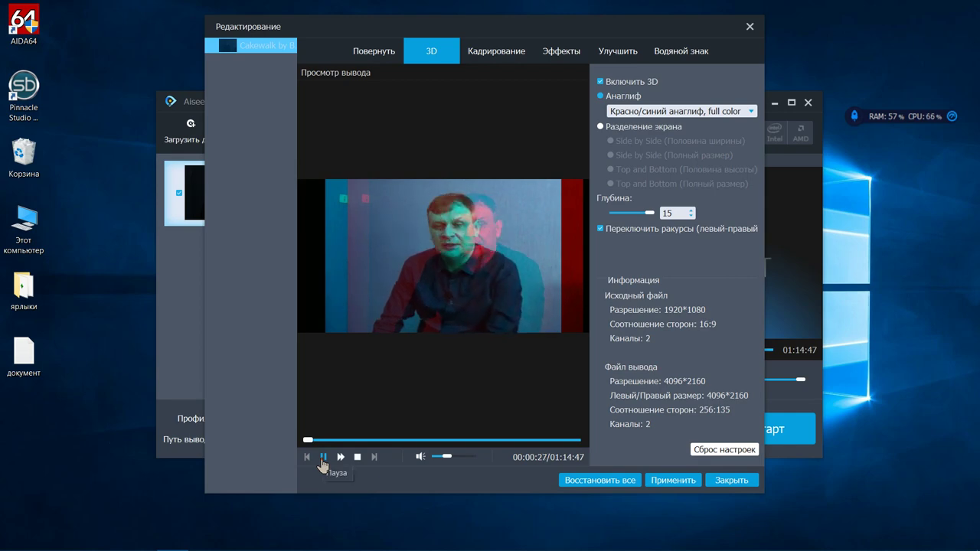
left_click(600, 82)
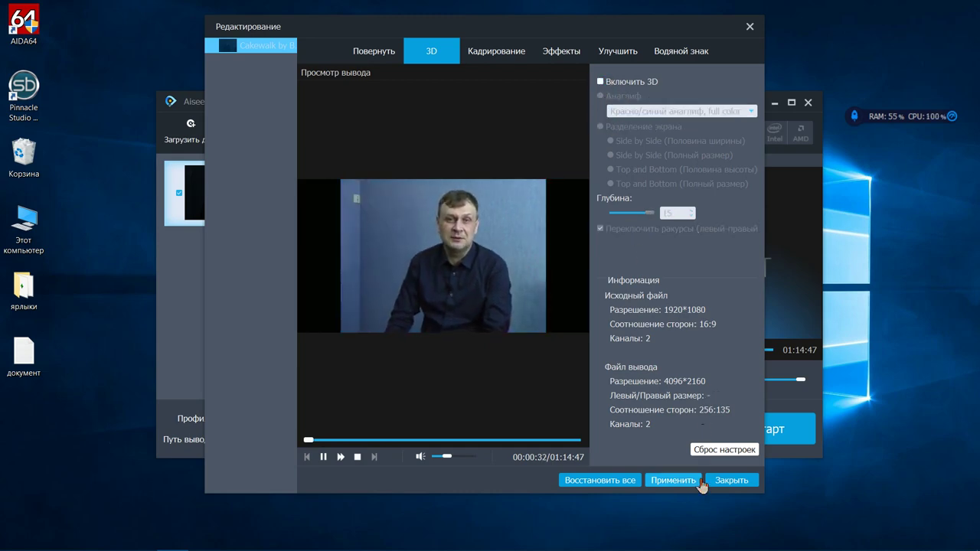
- Apply the edits, pause the preview playback, and close the editing window
left_click(673, 480)
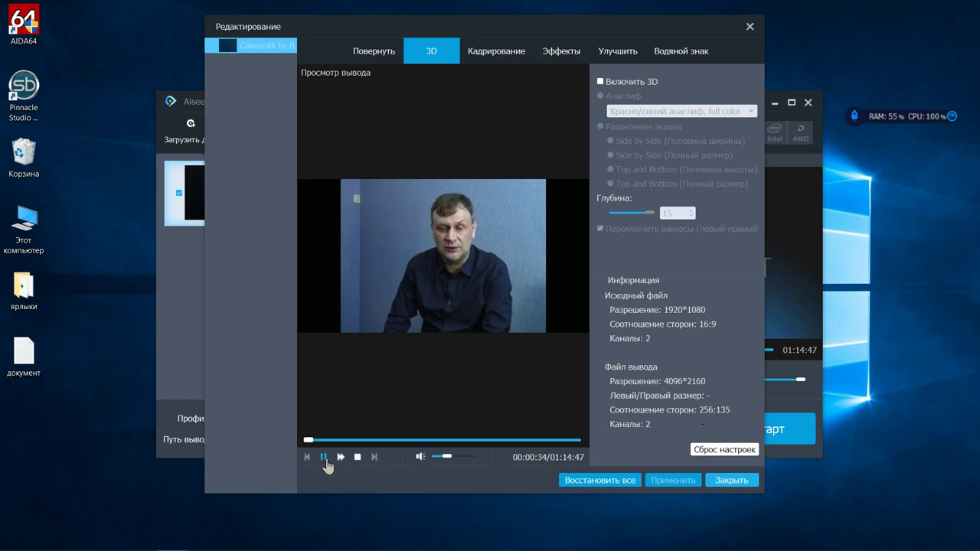
left_click(326, 459)
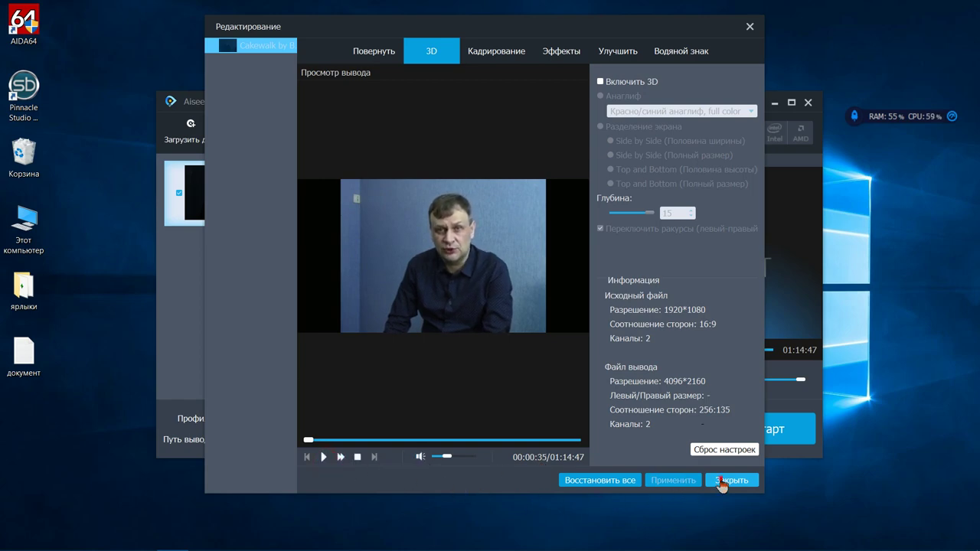
left_click(721, 480)
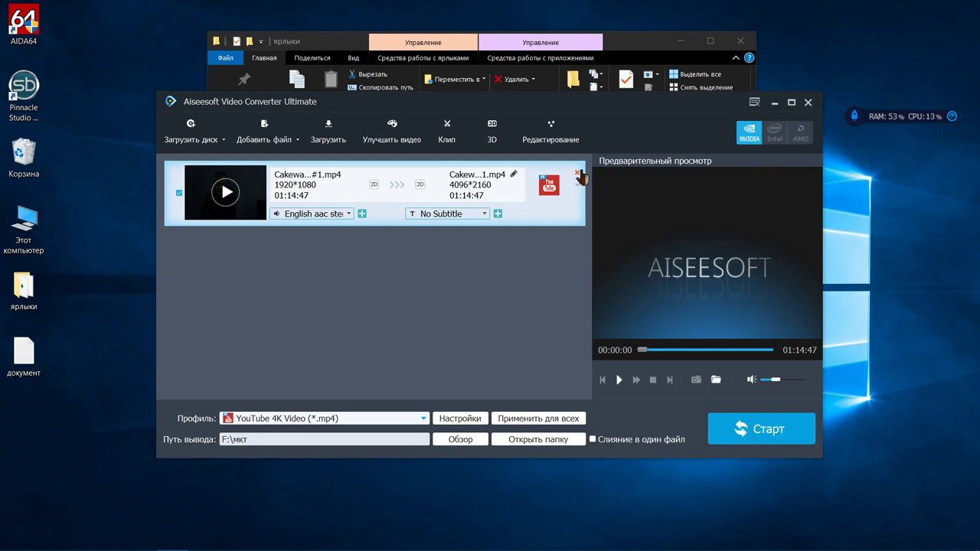
- Remove the video from the conversion list, turn off NVIDIA acceleration, and close the converter
left_click(577, 173)
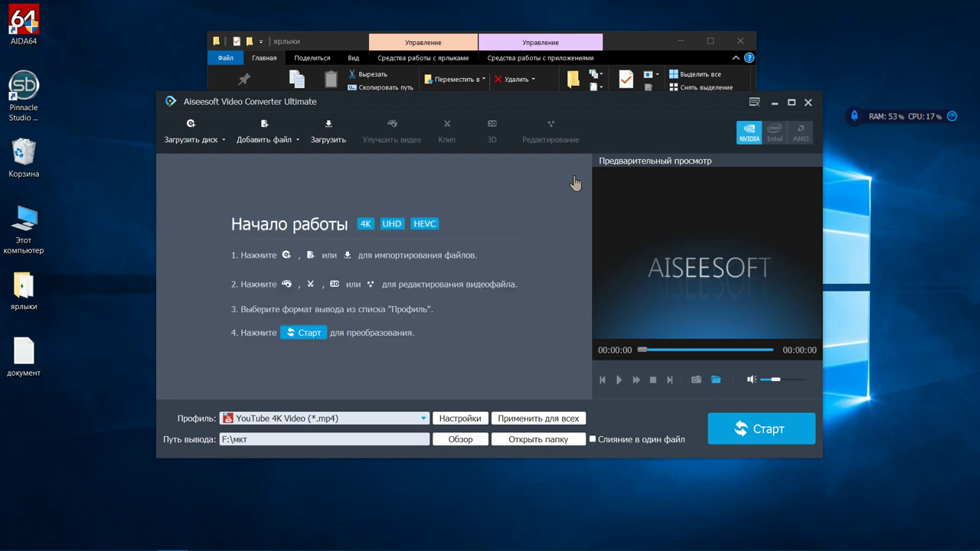
left_click(750, 132)
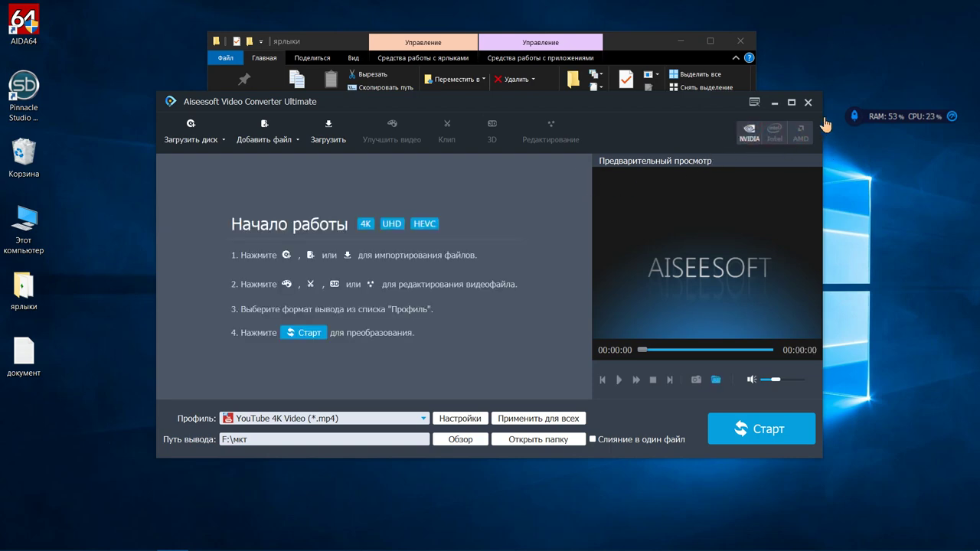
left_click(808, 103)
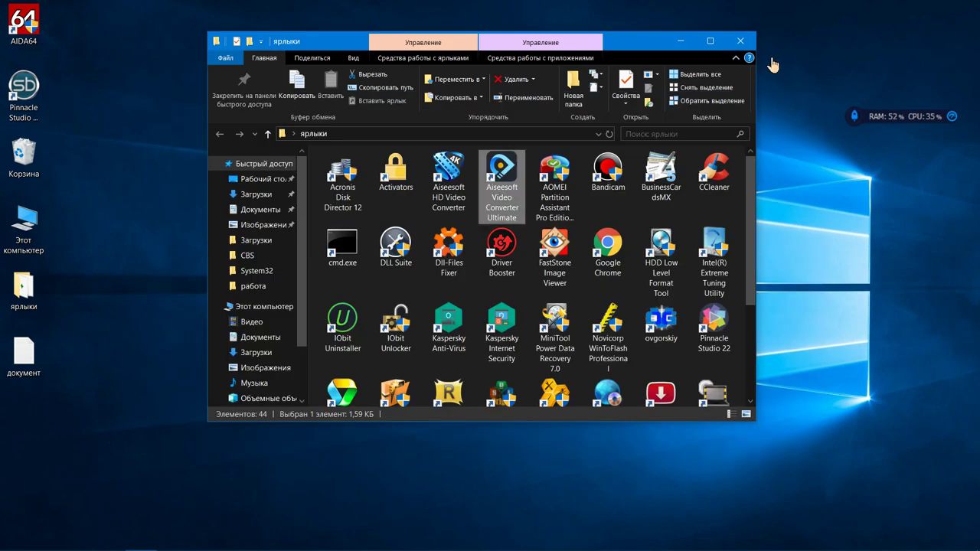